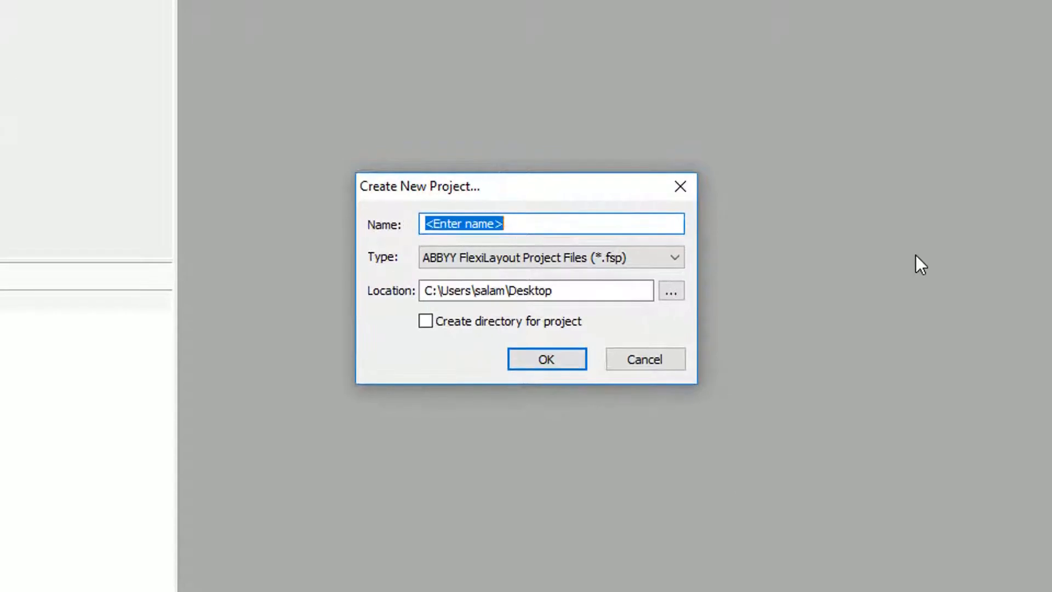
Open the recent Letter project.
text(ABBYY)
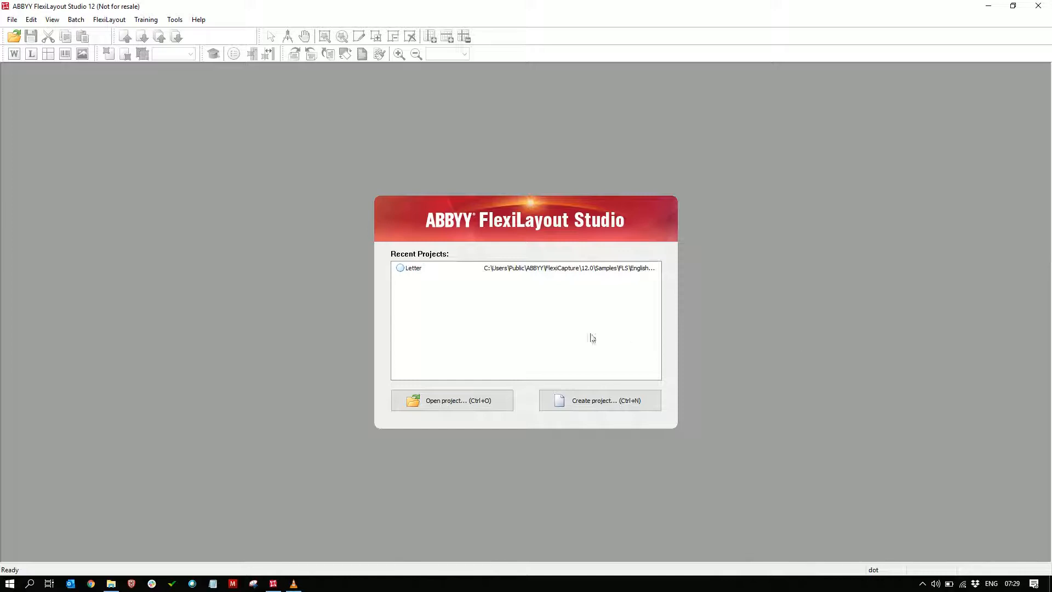
click(412, 270)
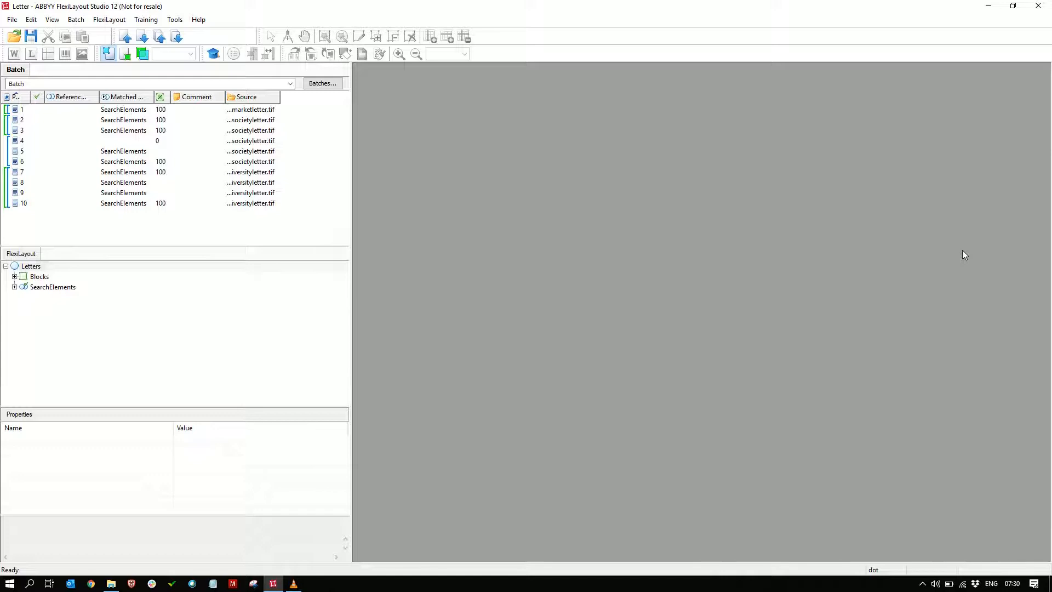
Review the general properties of the Letters FlexiLayout, including its advanced pre-recognition properties and multi-page document settings.
click(109, 20)
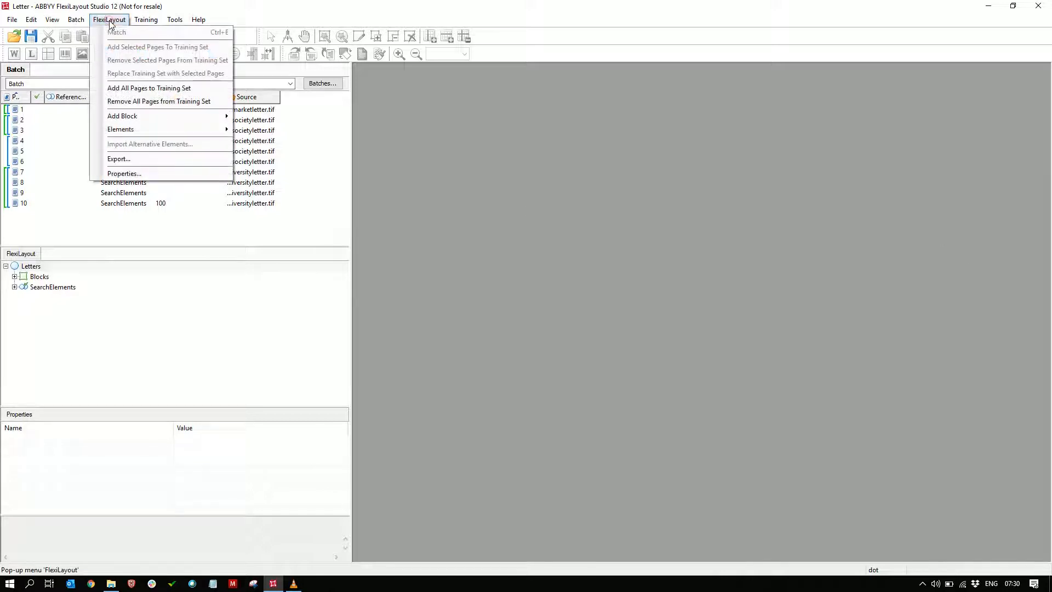
click(125, 174)
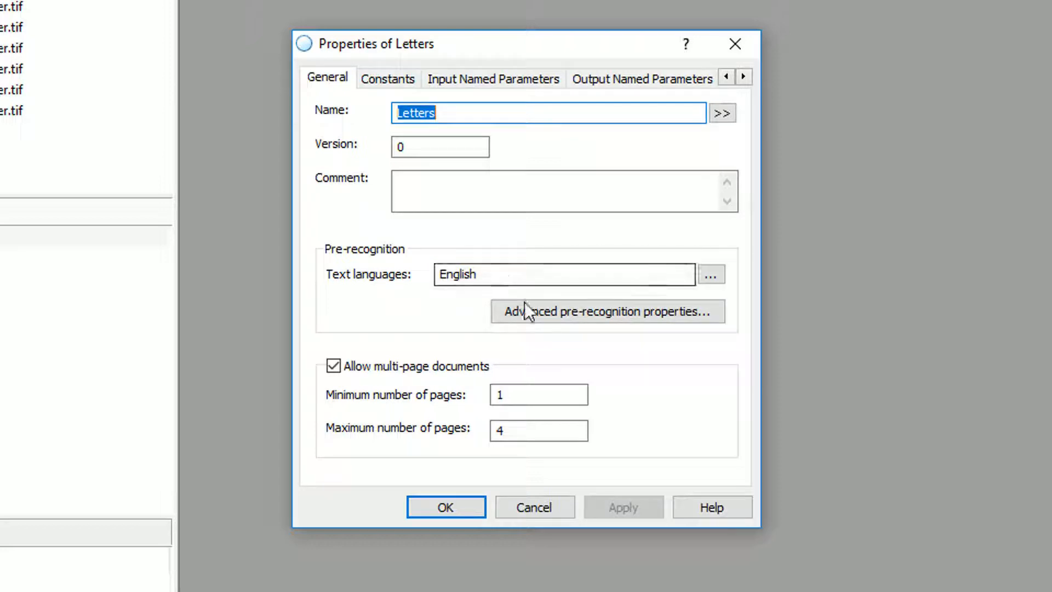
click(676, 321)
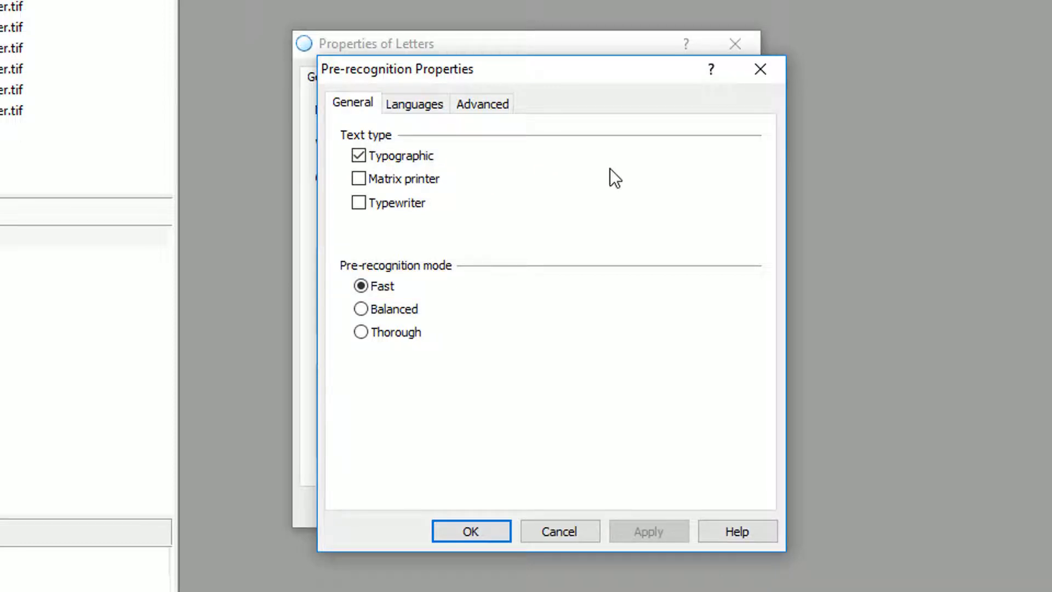
click(471, 531)
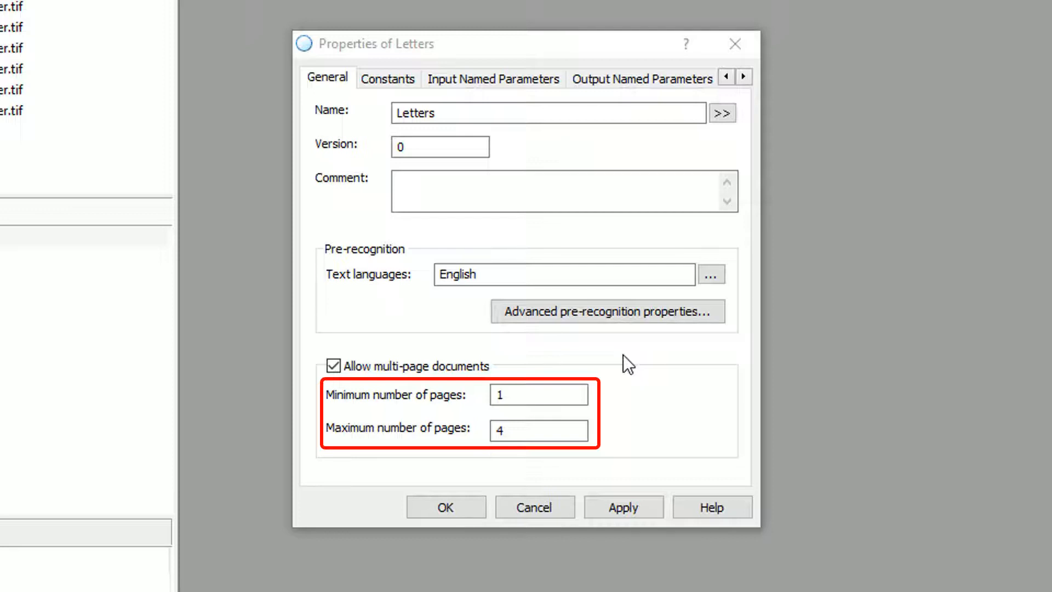
click(606, 514)
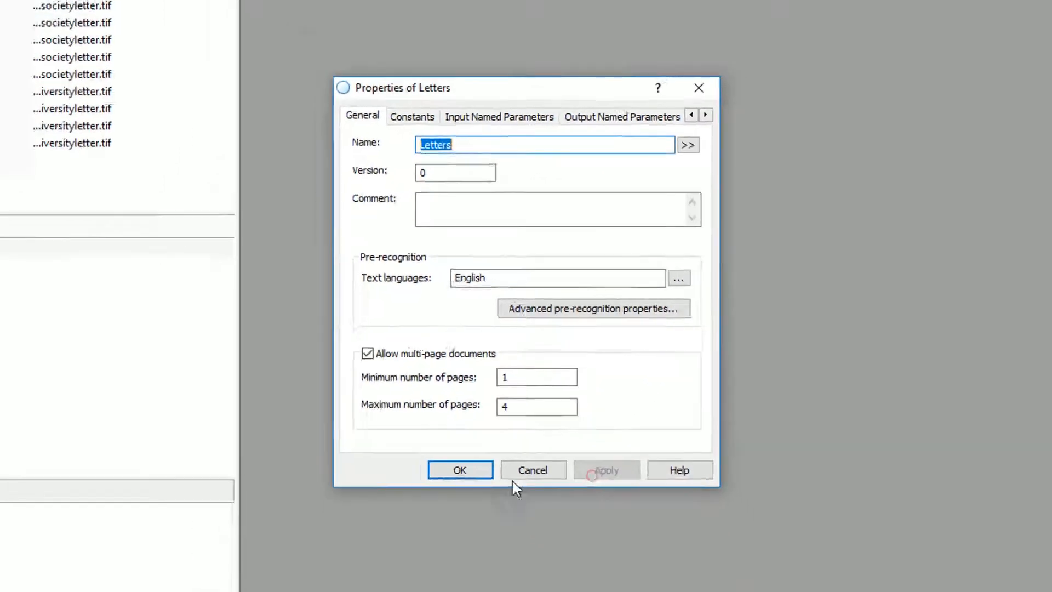
click(460, 469)
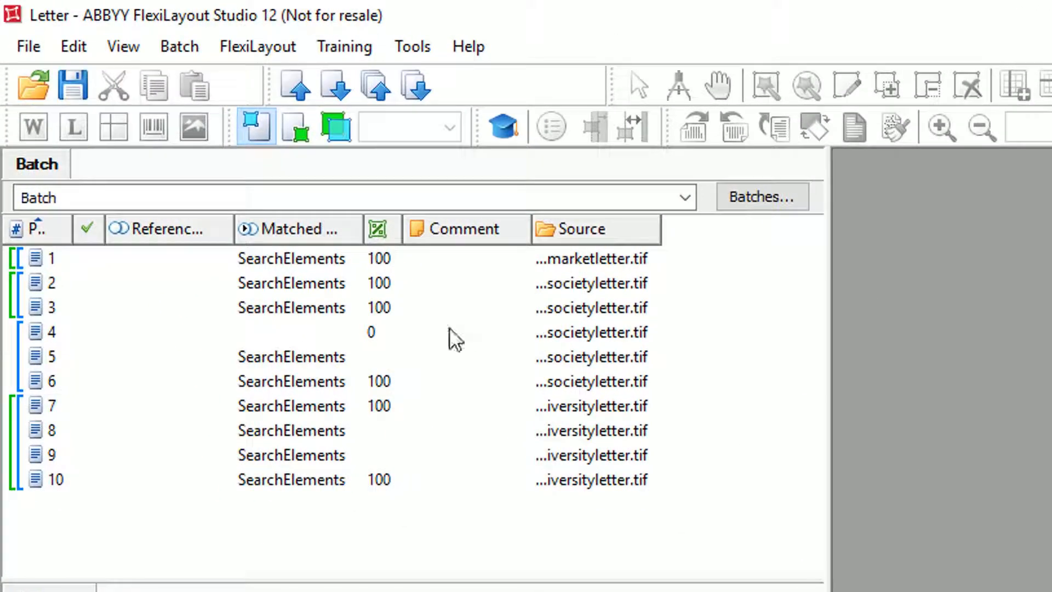
Check the available batches and highlight each document's pages in turn: page 1, pages 2–3, pages 4–6 and pages 7–10.
click(685, 197)
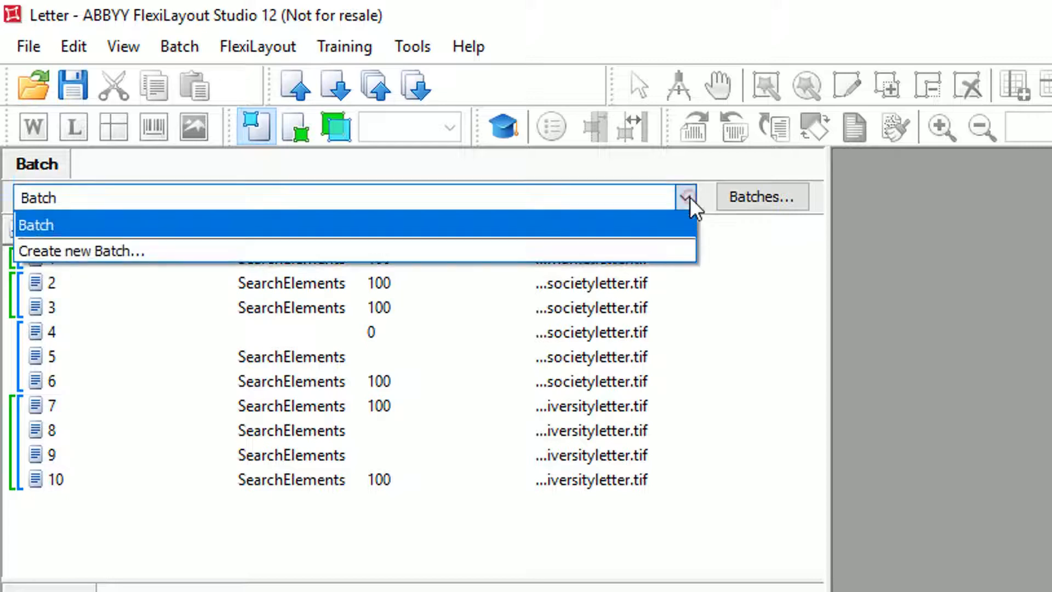
click(689, 196)
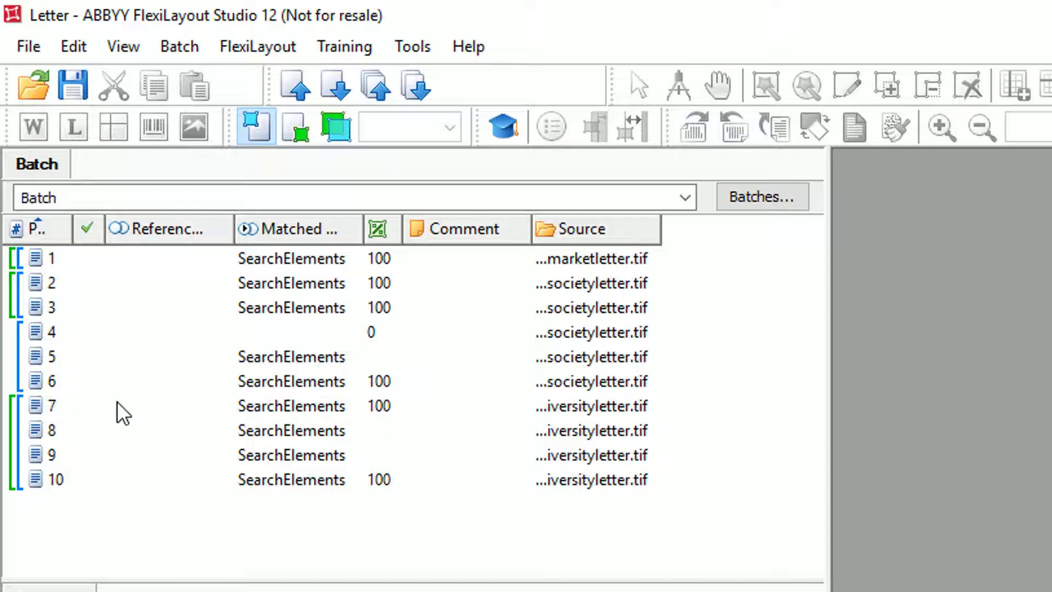
click(49, 257)
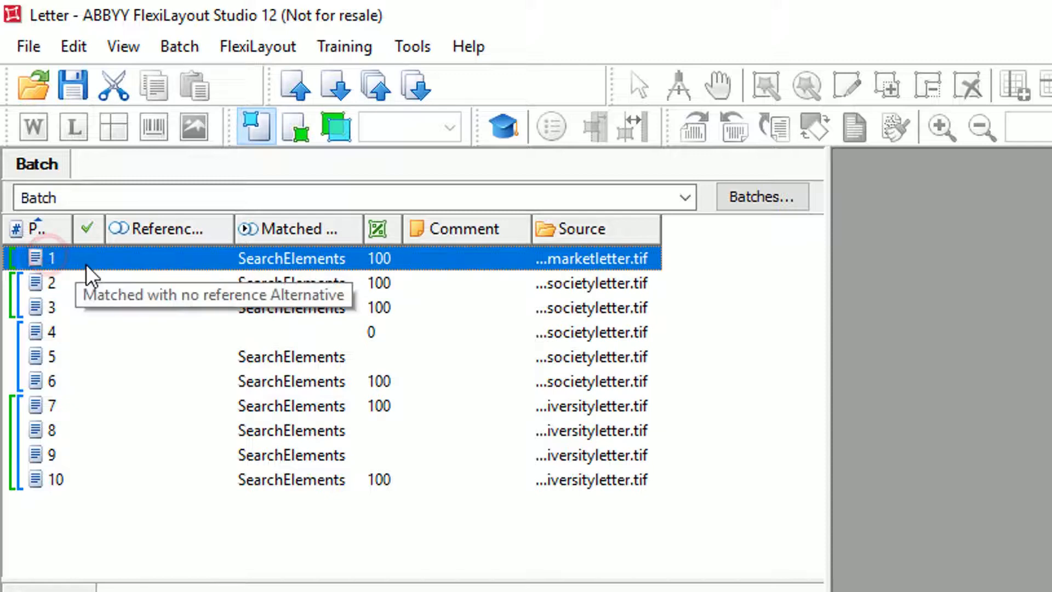
key(Down)
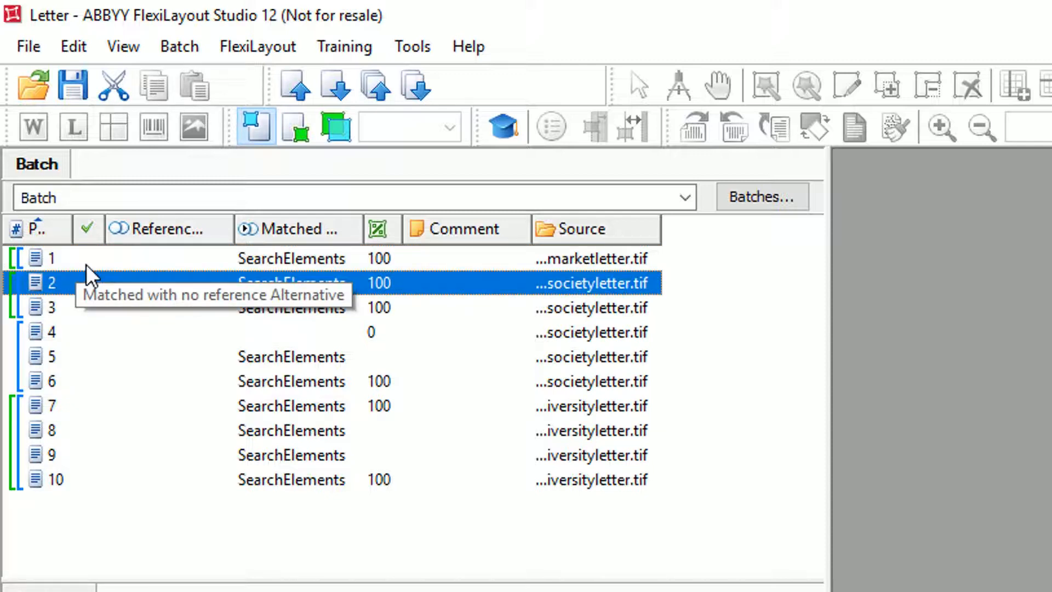
key(shift+Down)
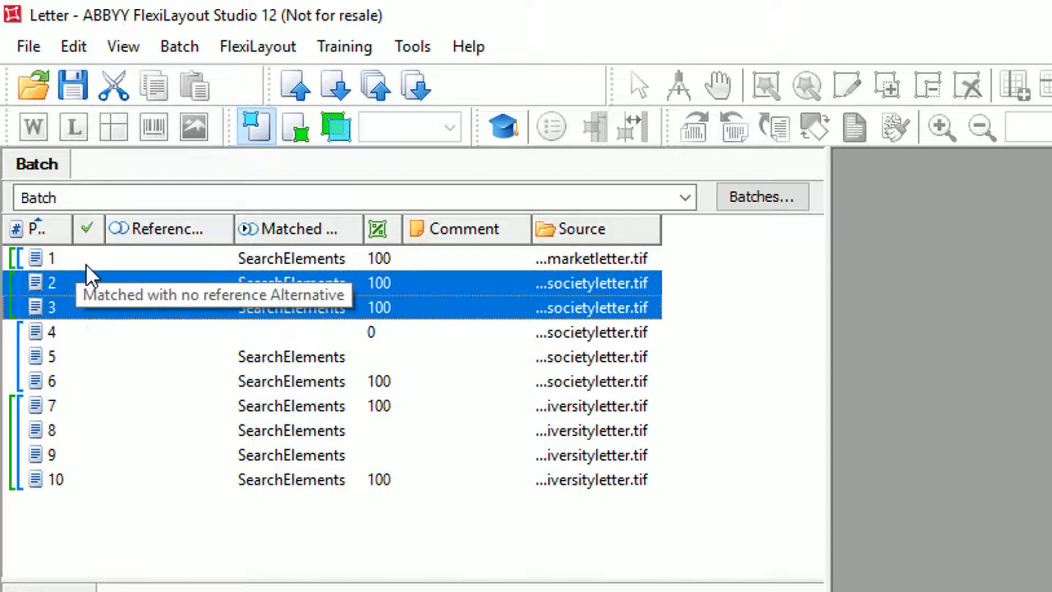
key(Down)
key(shift+Down)
key(shift+Down)
key(Down)
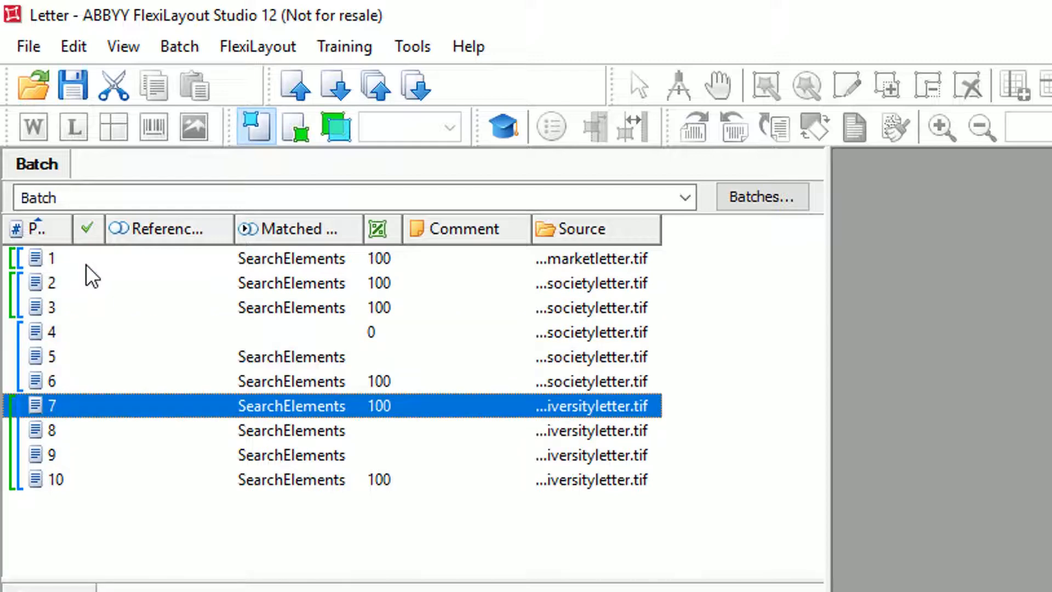
key(shift+Down)
key(shift+Down)
key(shift+Down)
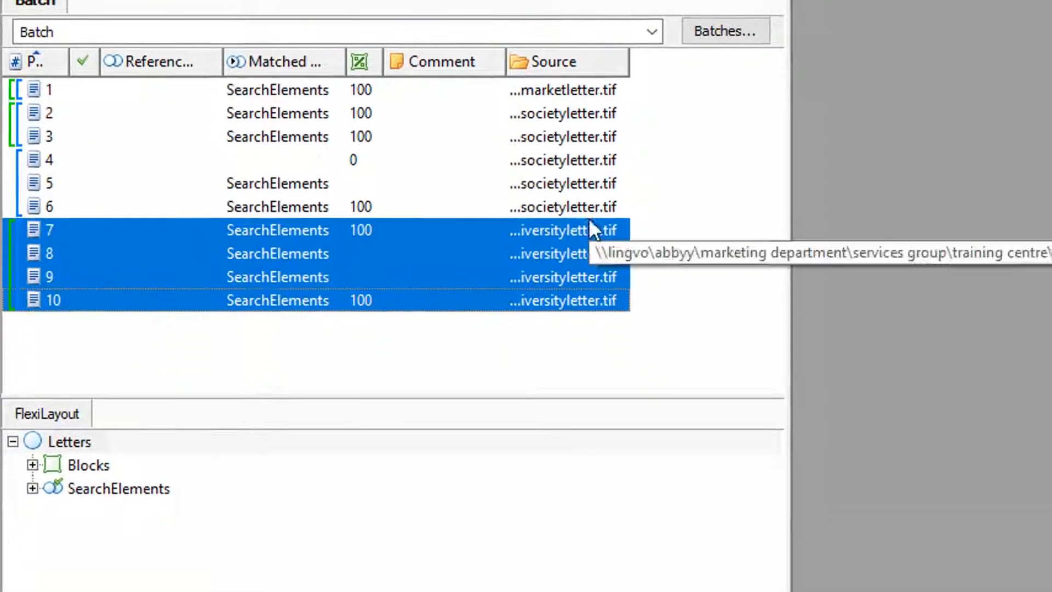
click(701, 479)
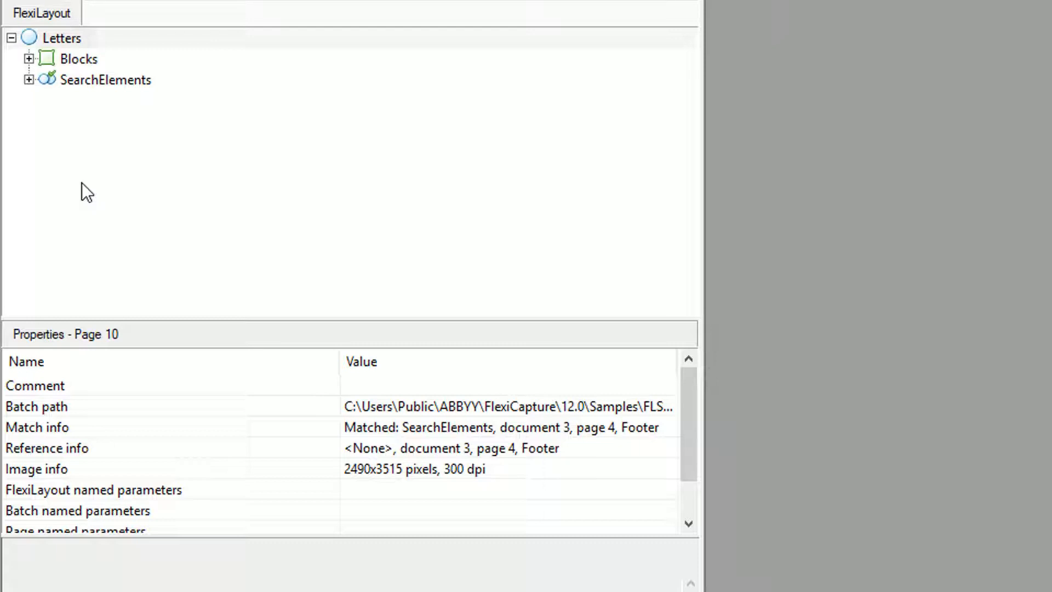
Inspect the properties of the Blocks node and the SearchElements group in the Letters FlexiLayout.
click(70, 60)
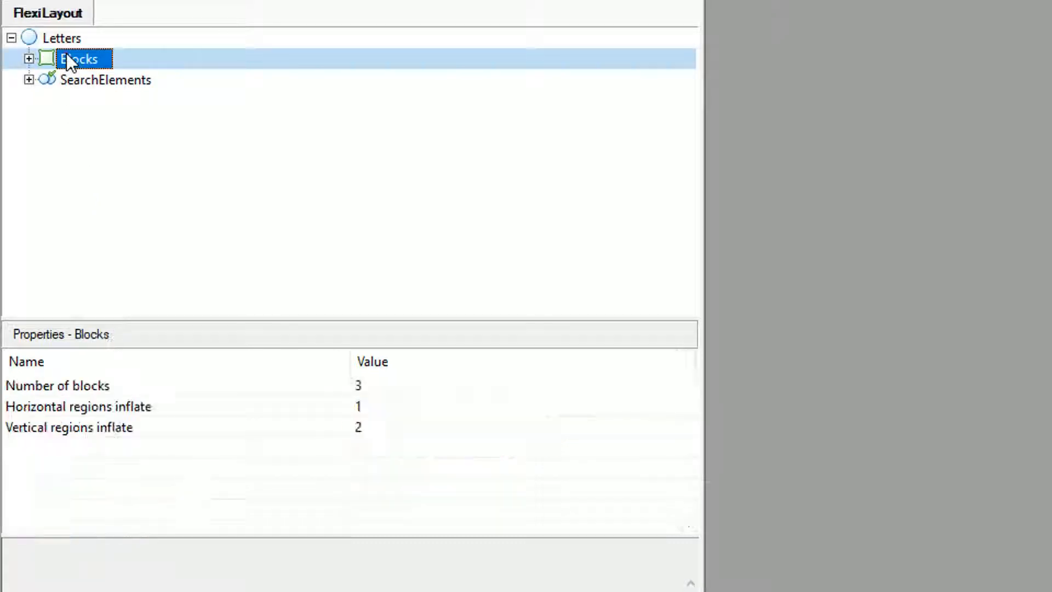
click(137, 81)
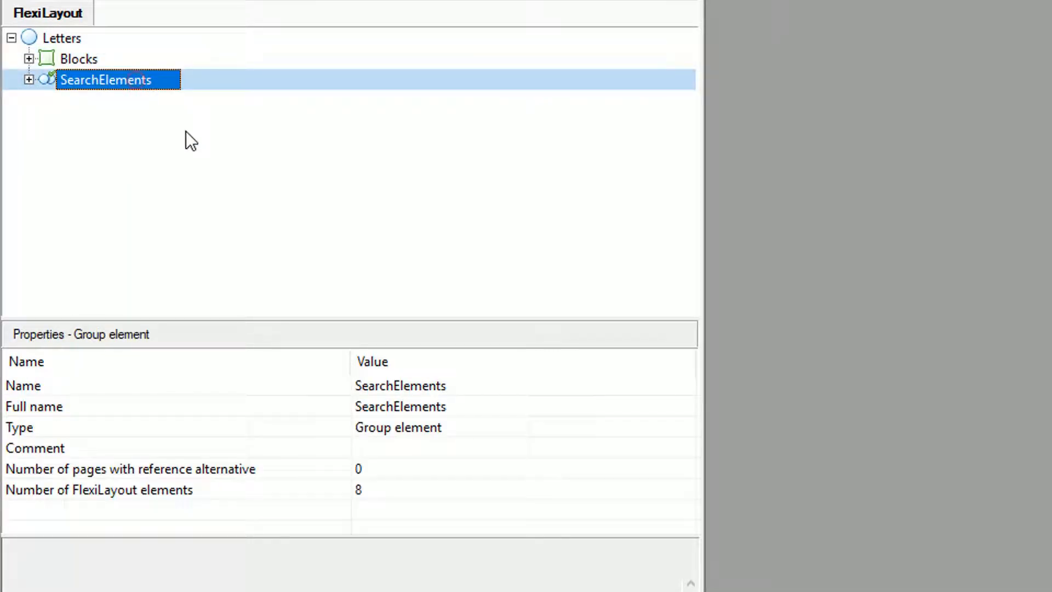
click(92, 166)
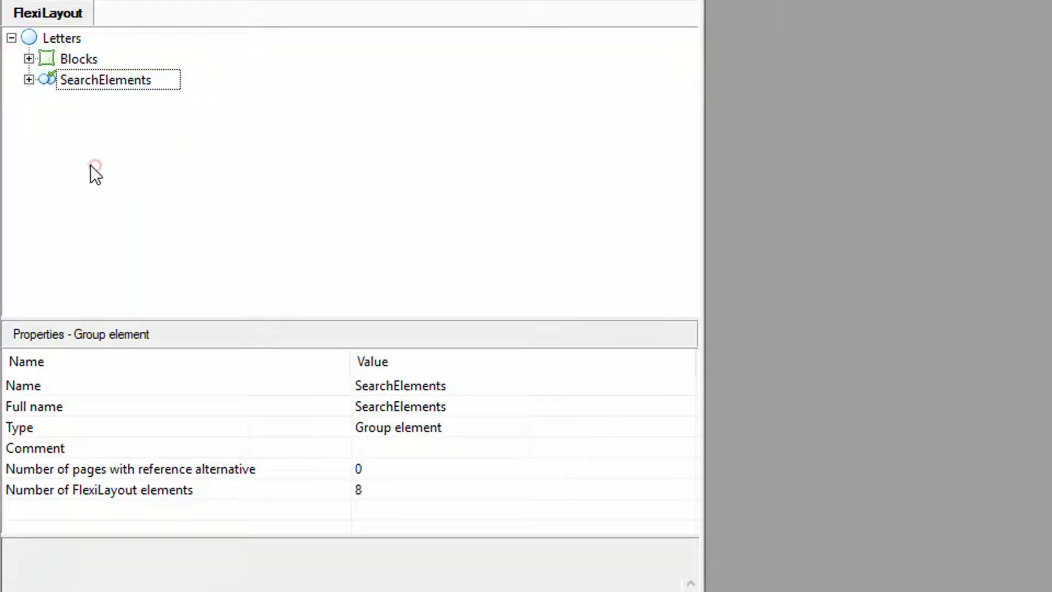
Expand Blocks, examine the LetterDate, LetterFrom and LetterTo blocks, and collapse it again.
click(30, 58)
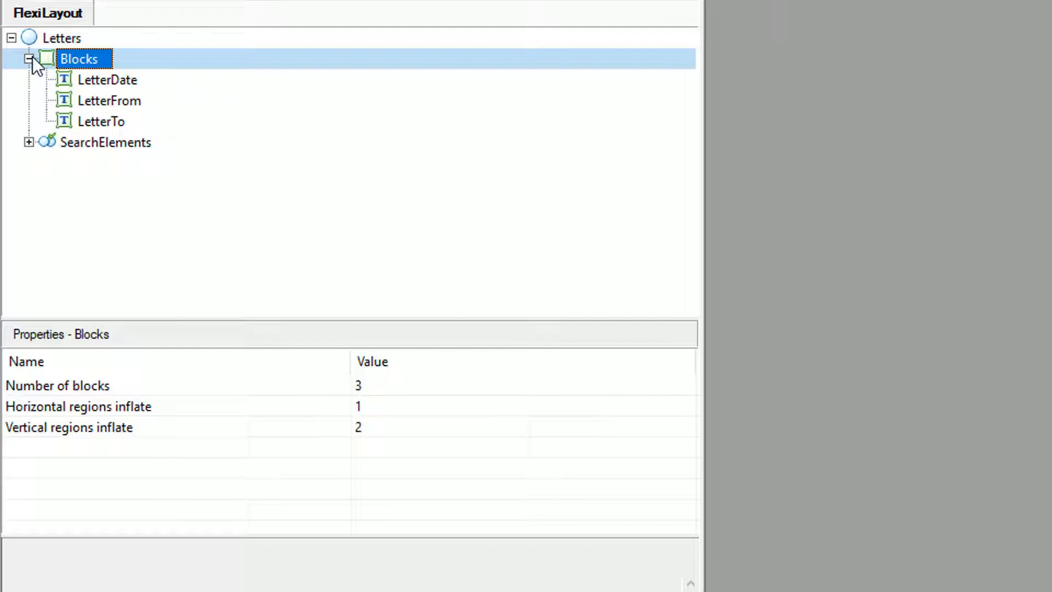
key(Down)
key(Down)
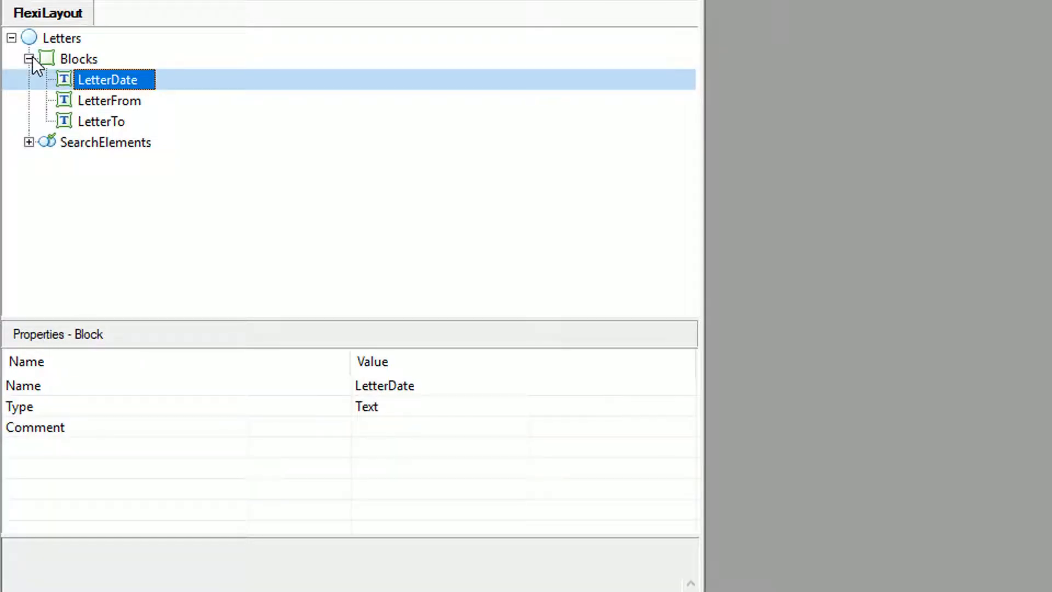
key(Down)
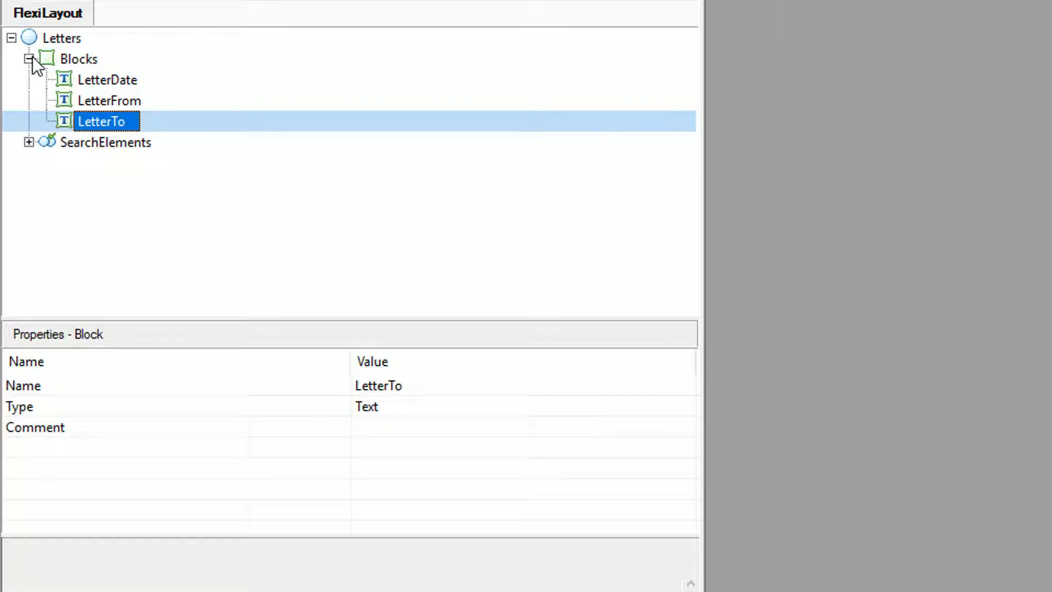
click(29, 59)
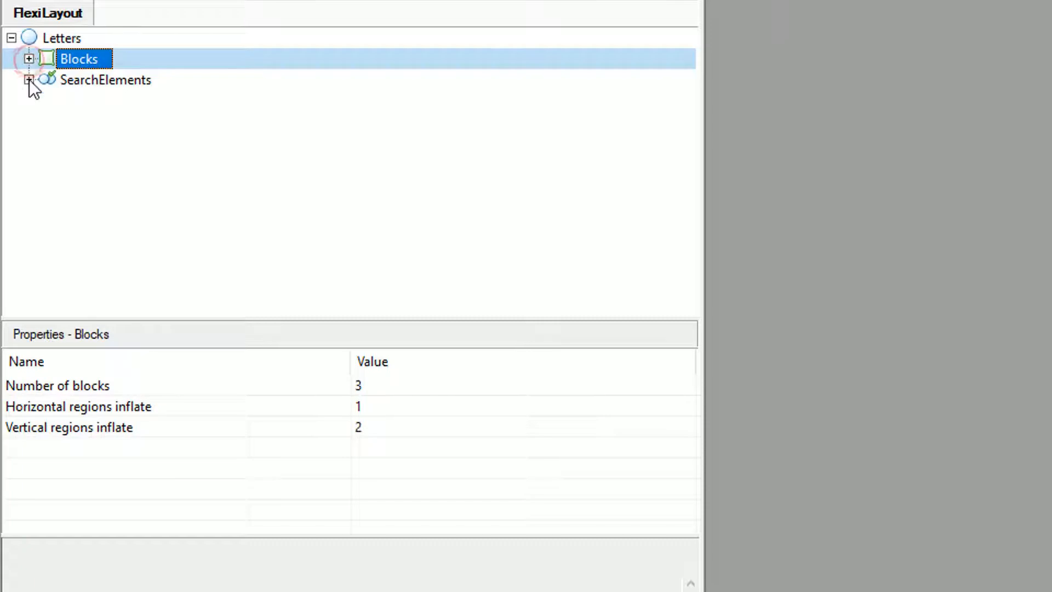
Expand SearchElements and its LetterData group to examine the elements they contain.
click(29, 80)
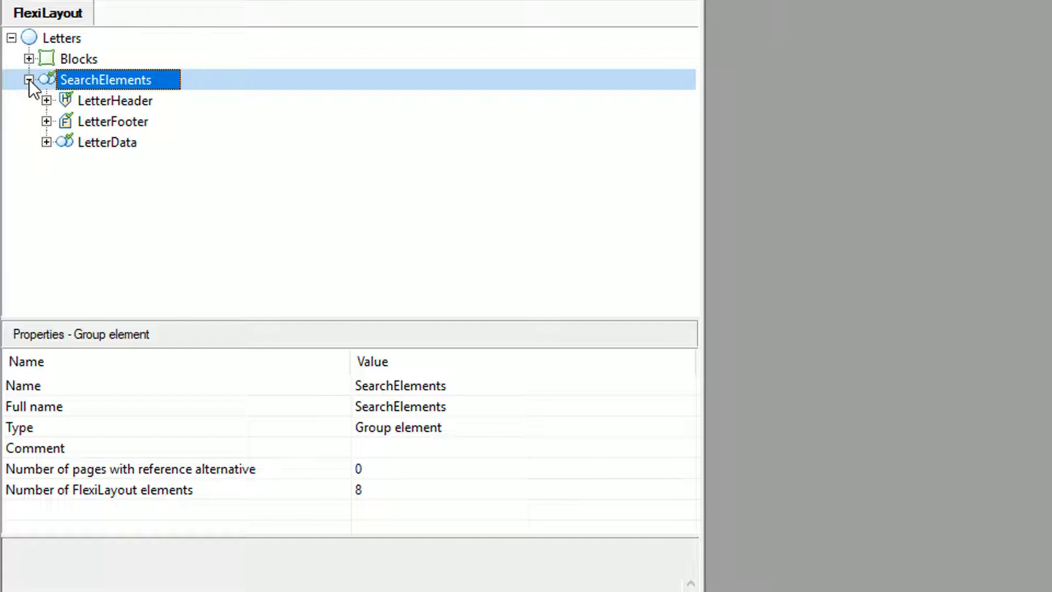
click(47, 143)
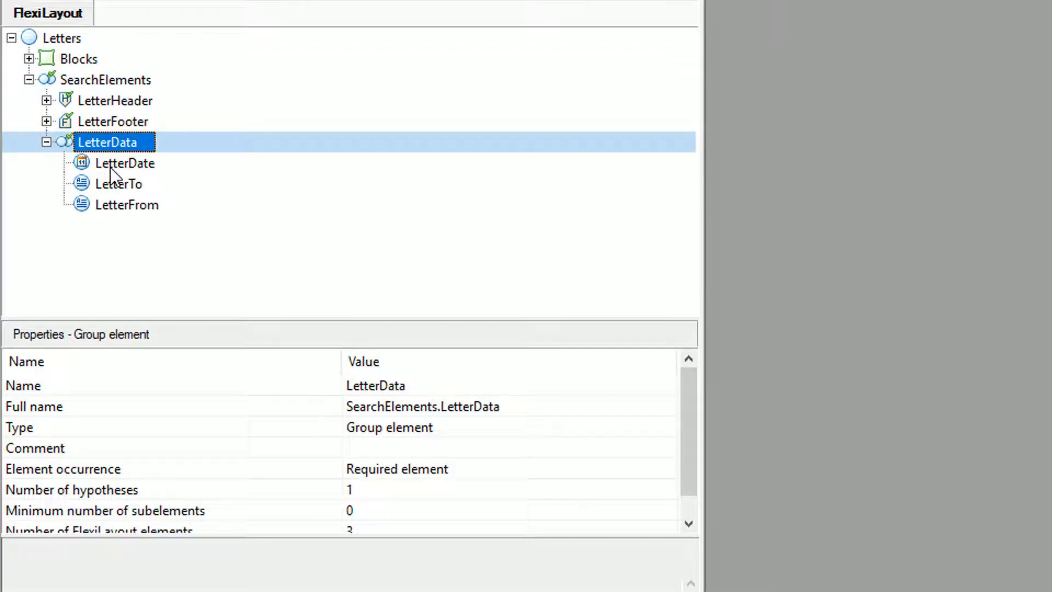
Duplicate the LetterDate search element at the end of the LetterData group and delete the duplicate.
drag(104, 163, 106, 220)
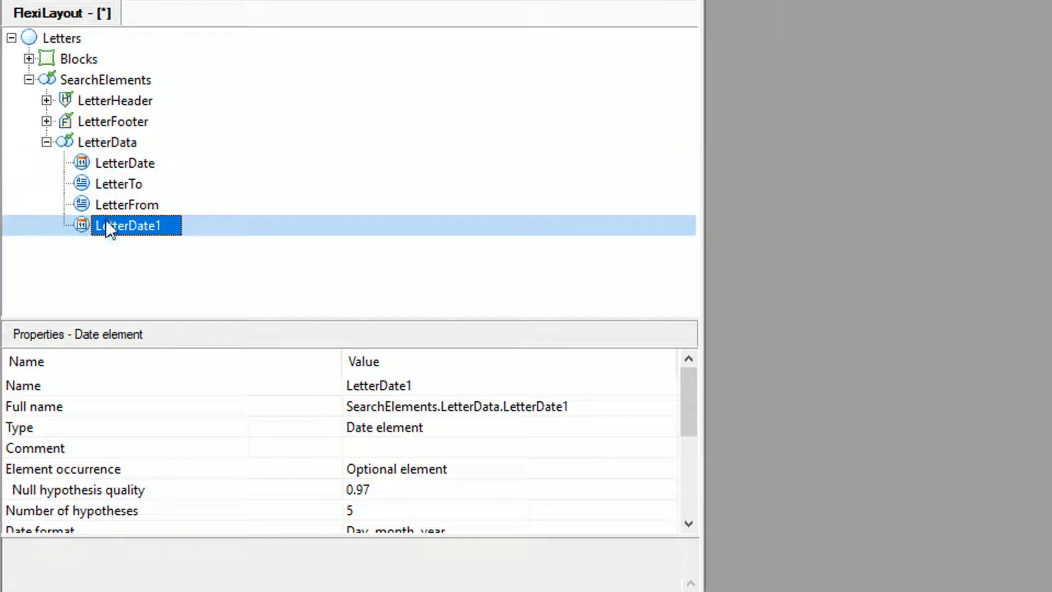
click(128, 288)
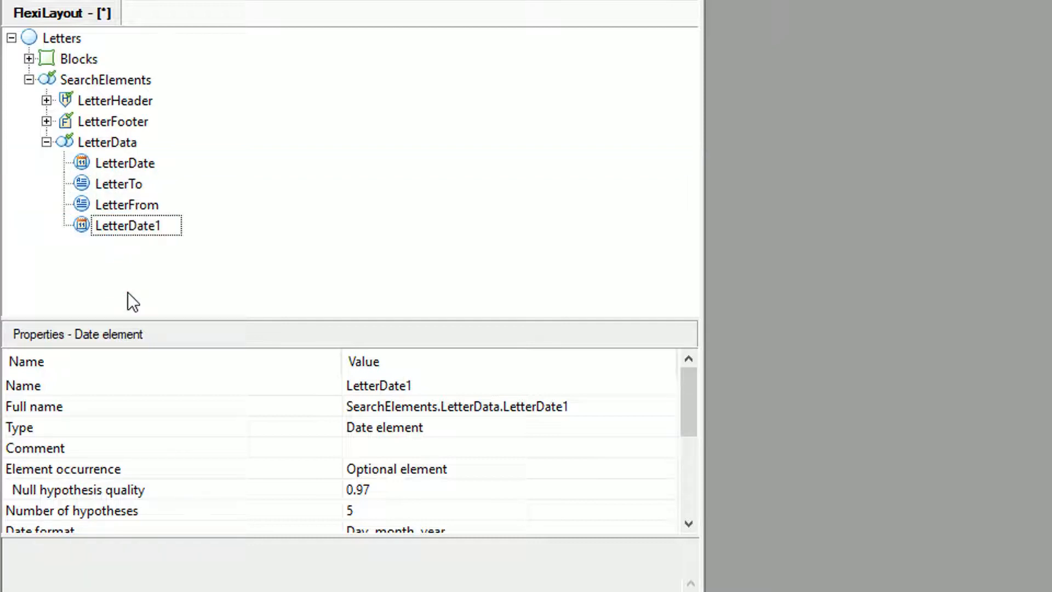
click(120, 229)
key(Delete)
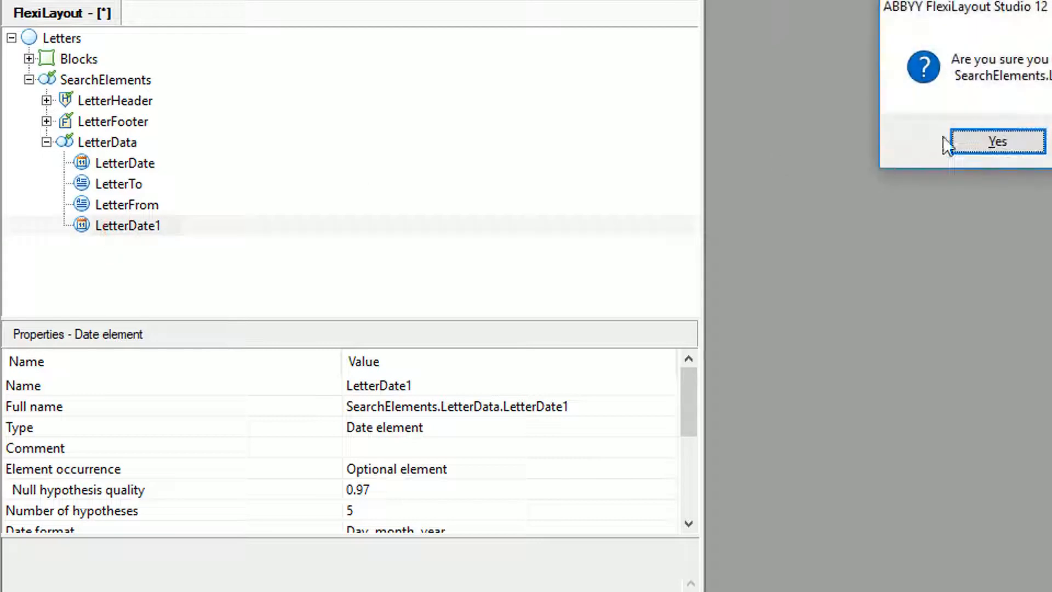
click(999, 142)
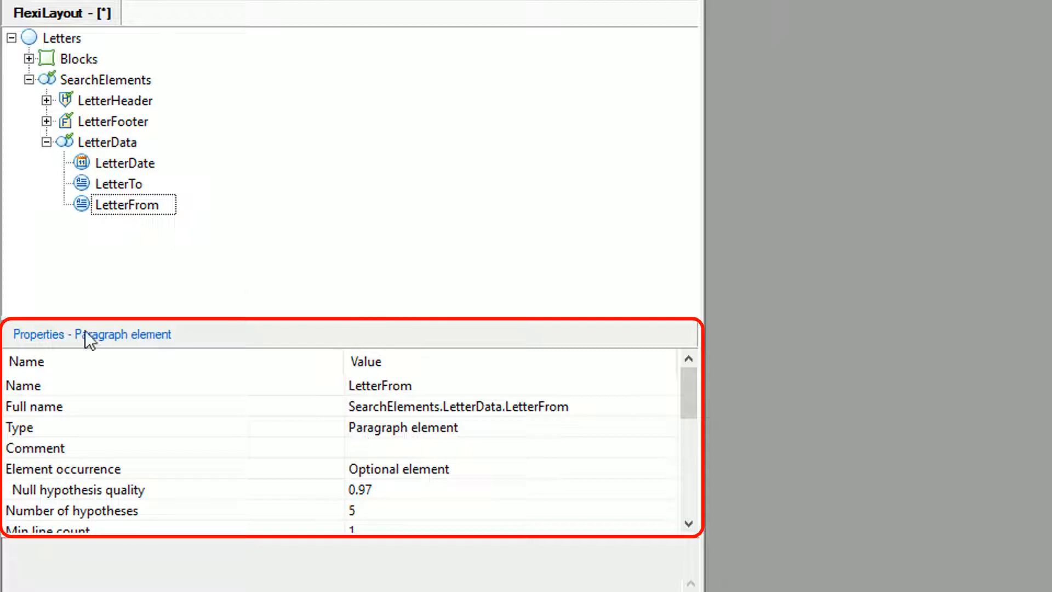
Compare the properties of the LetterDate block with those of the LetterDate search element in LetterData.
click(29, 58)
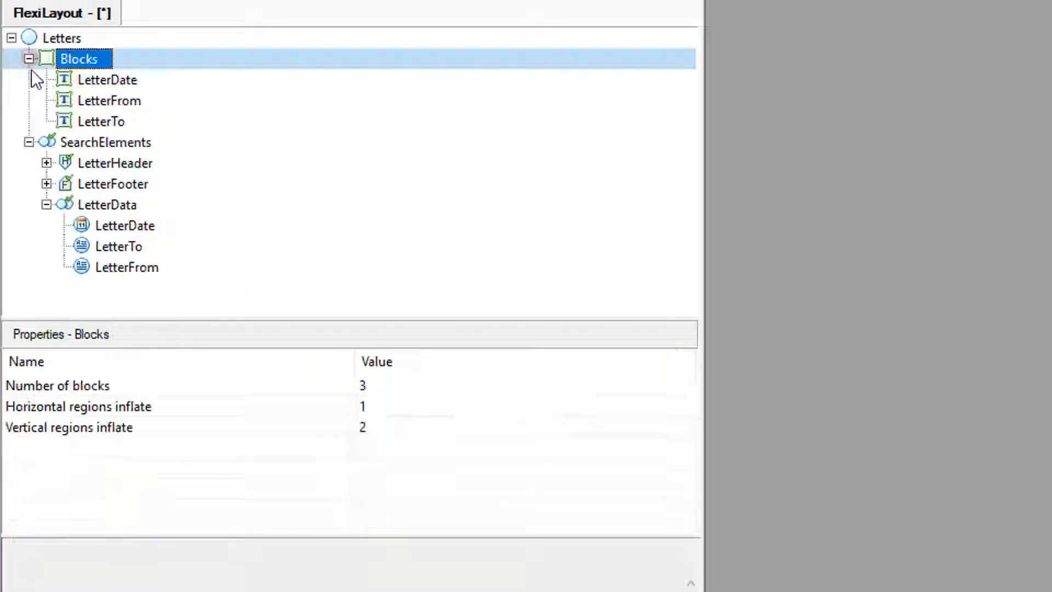
click(91, 80)
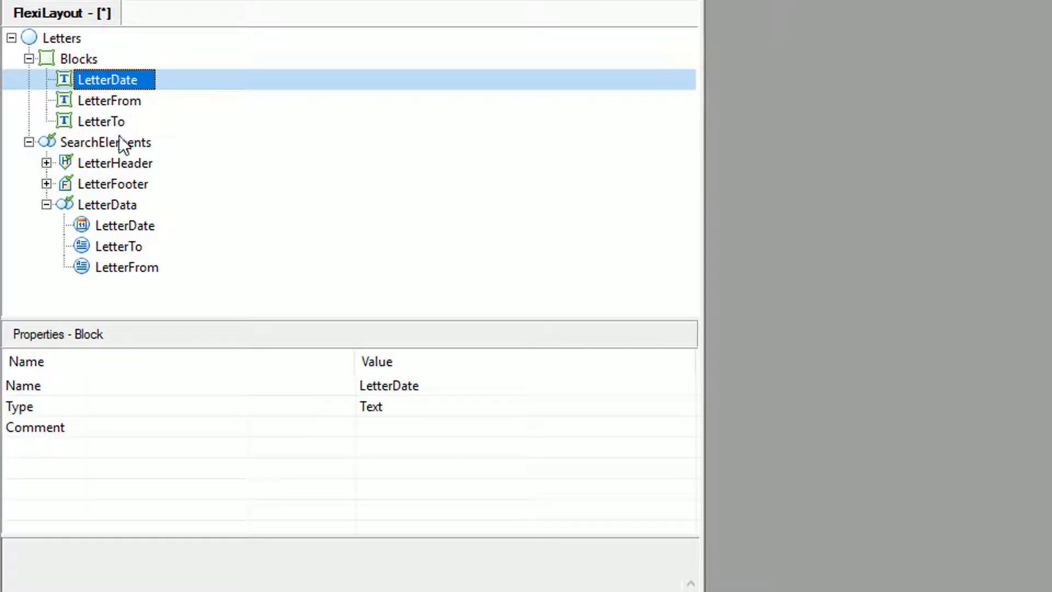
click(118, 226)
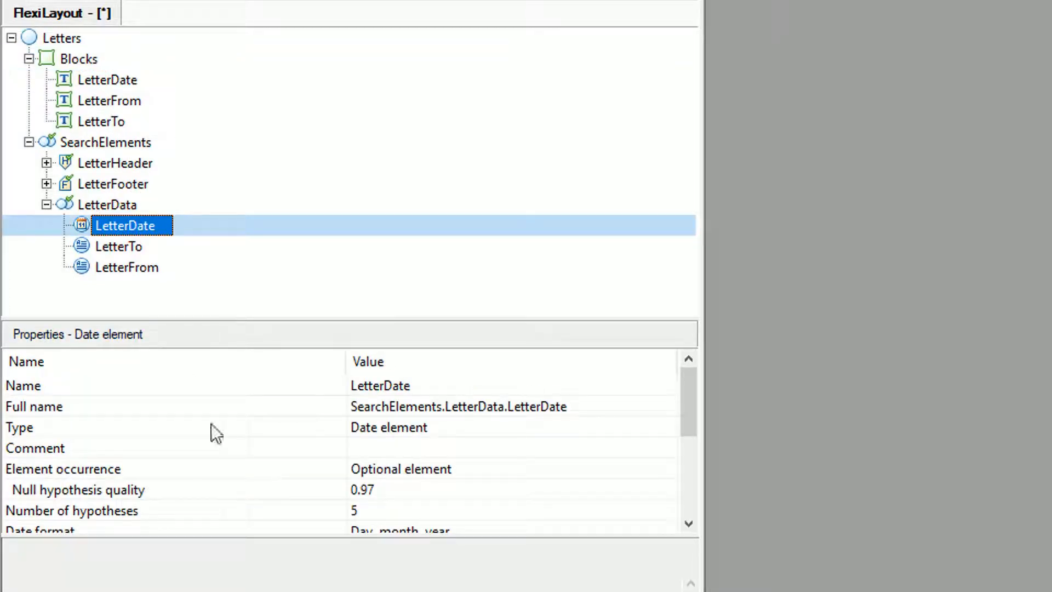
scroll(295, 487, down, 2)
scroll(297, 482, up, 2)
scroll(271, 482, down, 1)
scroll(272, 482, up, 1)
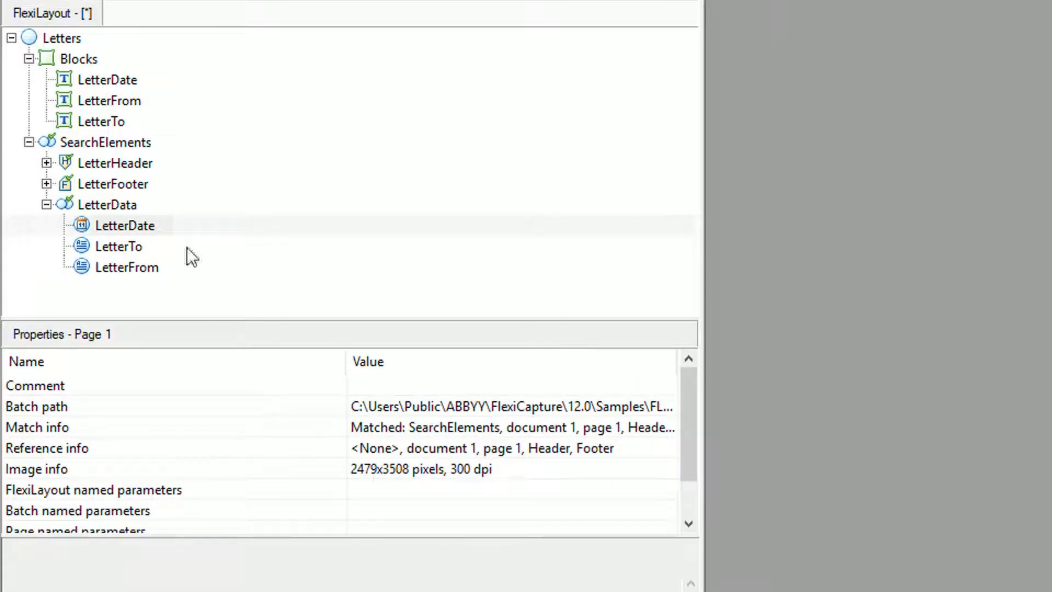
click(114, 222)
click(113, 222)
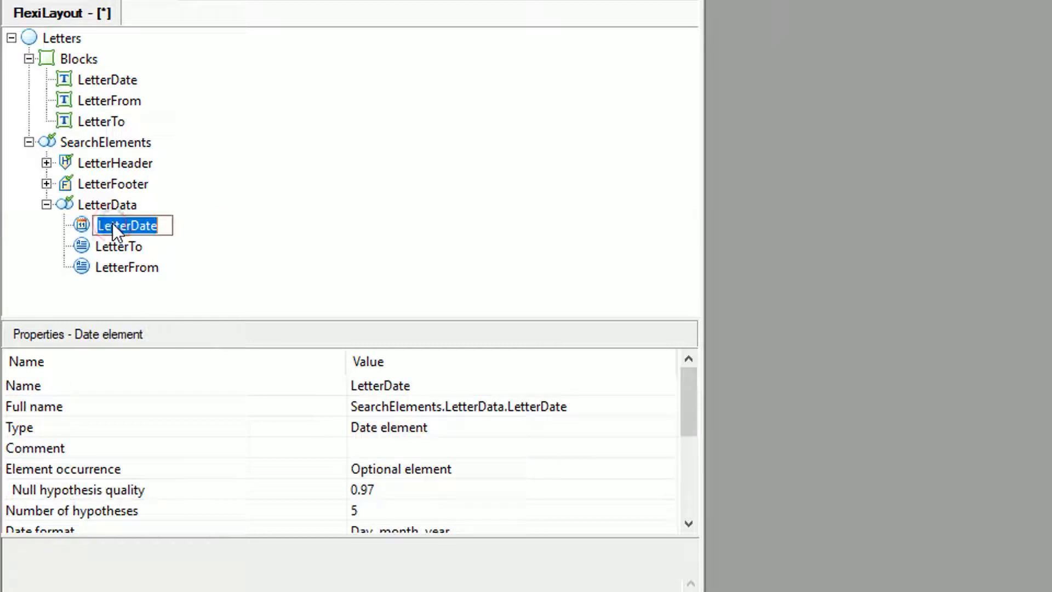
Expand LetterHeader and set the occurrence of its Dear static text element to Optional element.
click(46, 163)
click(104, 184)
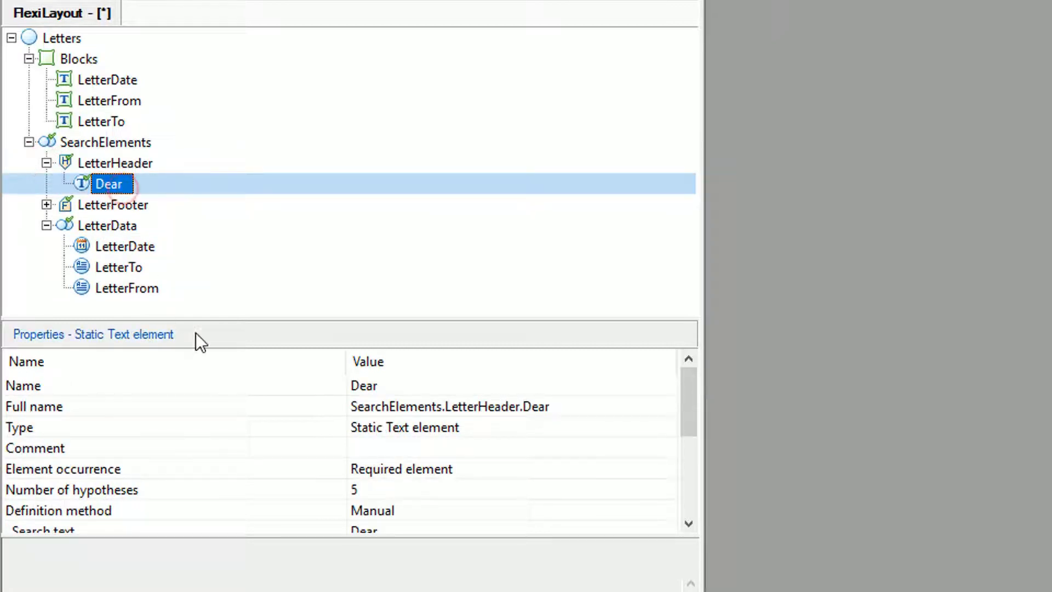
click(482, 469)
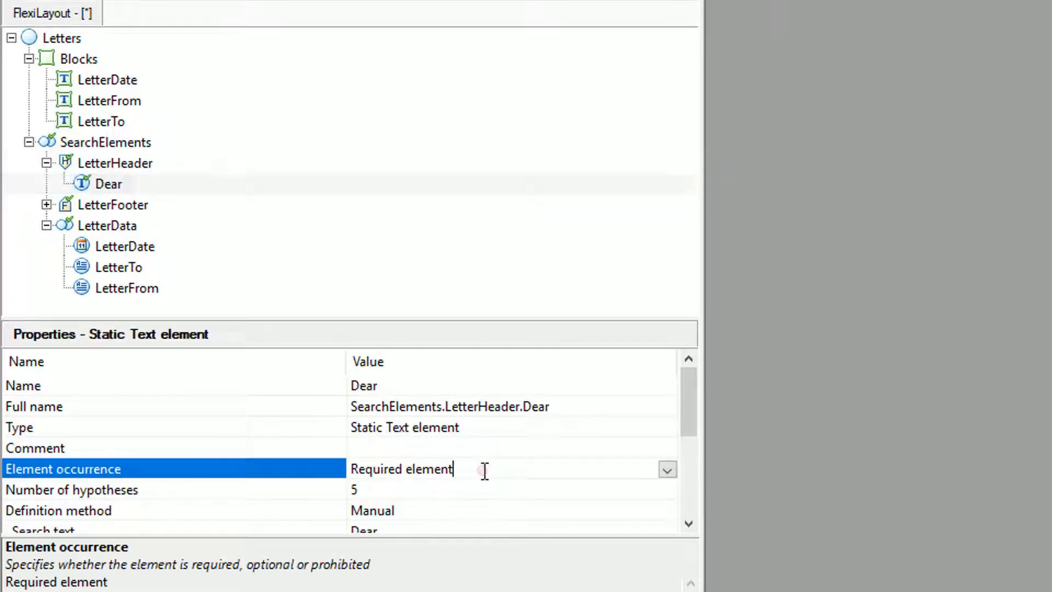
click(667, 470)
click(572, 504)
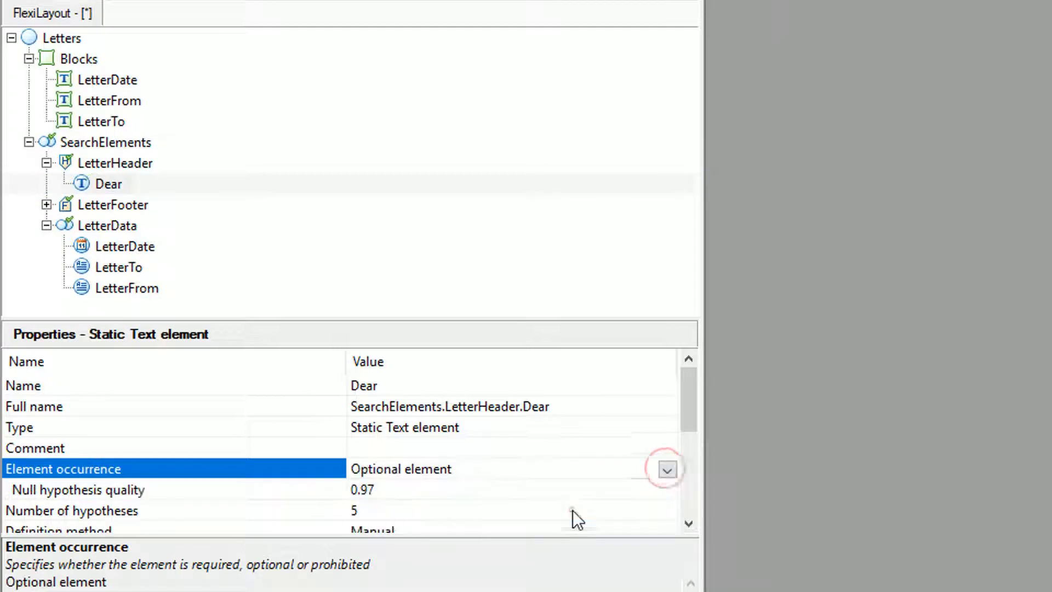
click(141, 314)
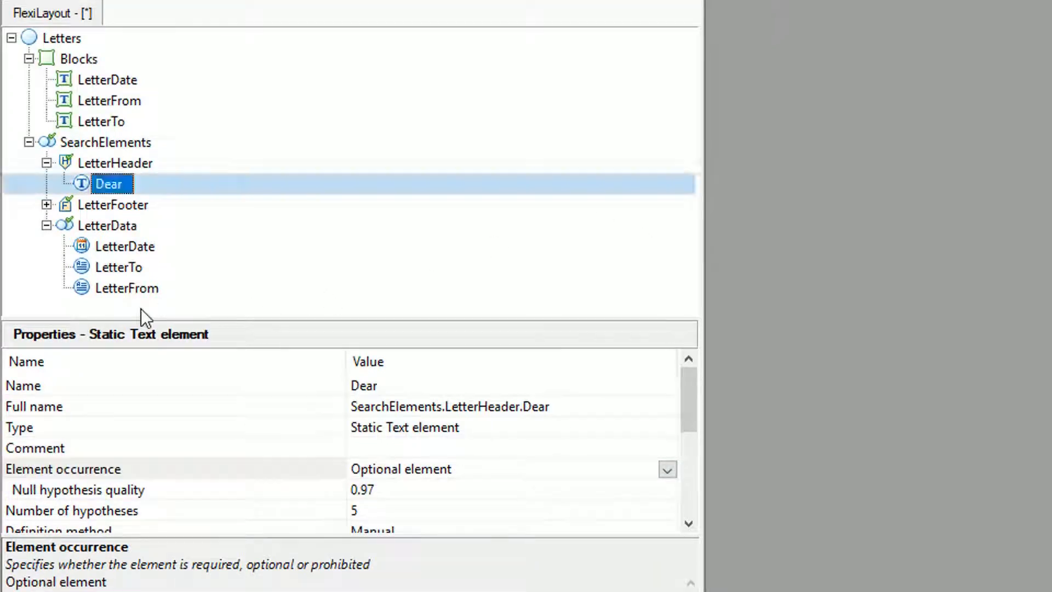
Collapse the Letters layout tree and open page 2 of the batch.
click(29, 142)
click(24, 125)
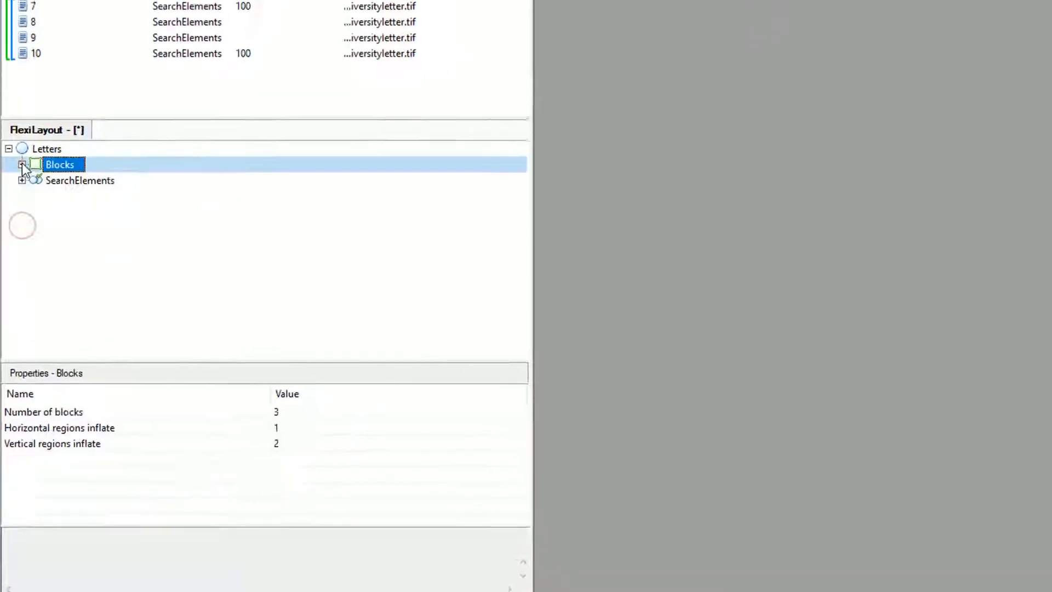
click(10, 108)
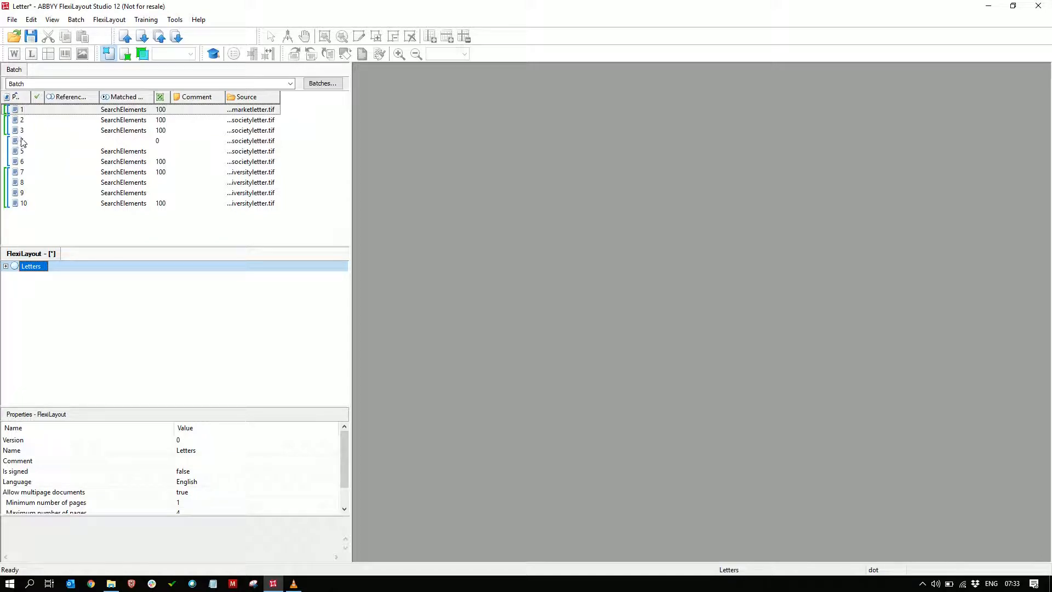
click(22, 120)
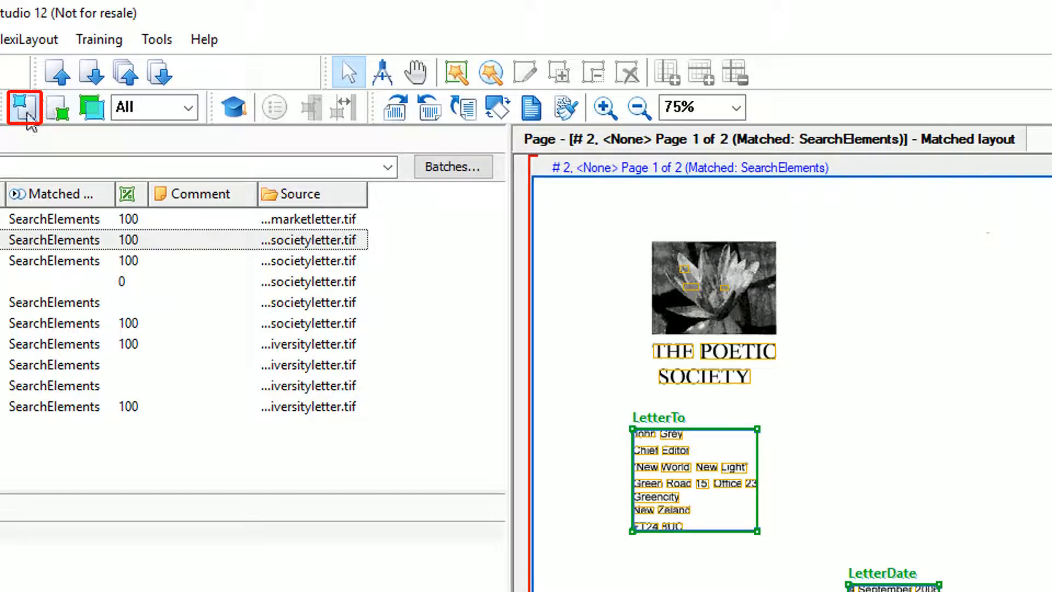
Display the matched layout on the open page with the region filter set to All.
click(29, 116)
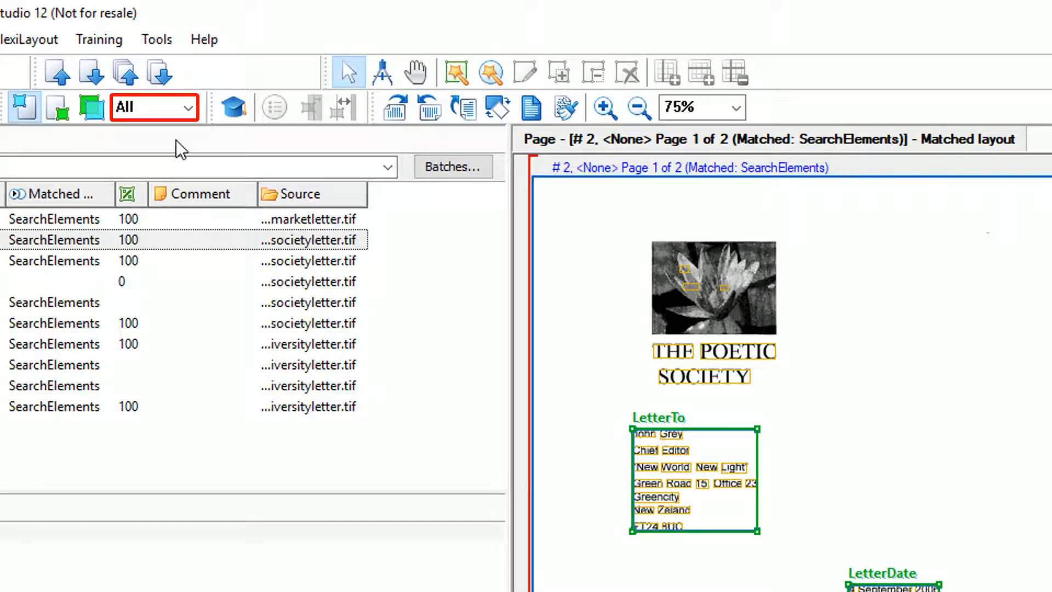
click(189, 108)
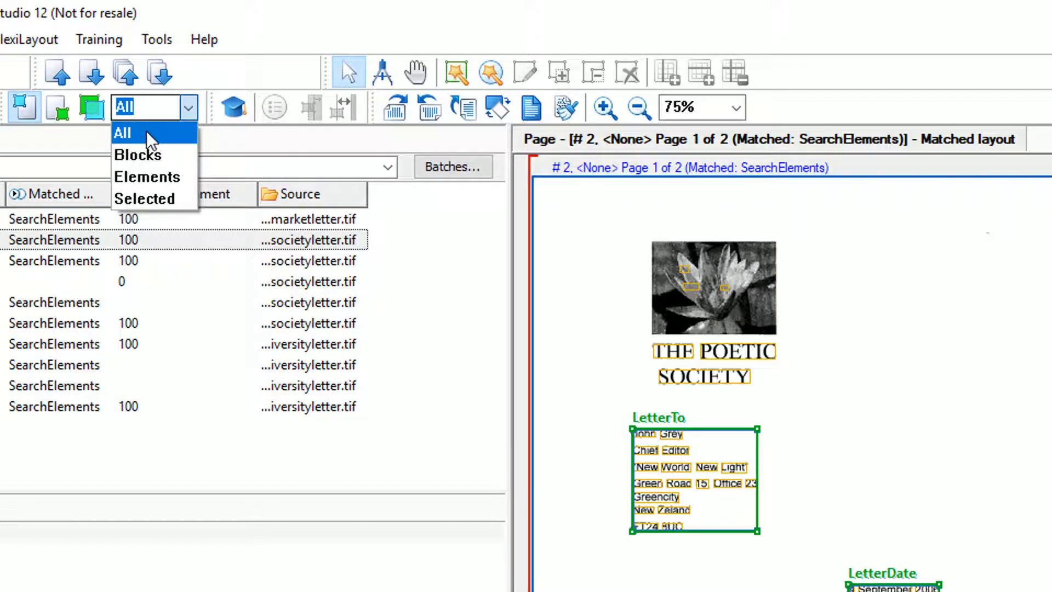
click(151, 140)
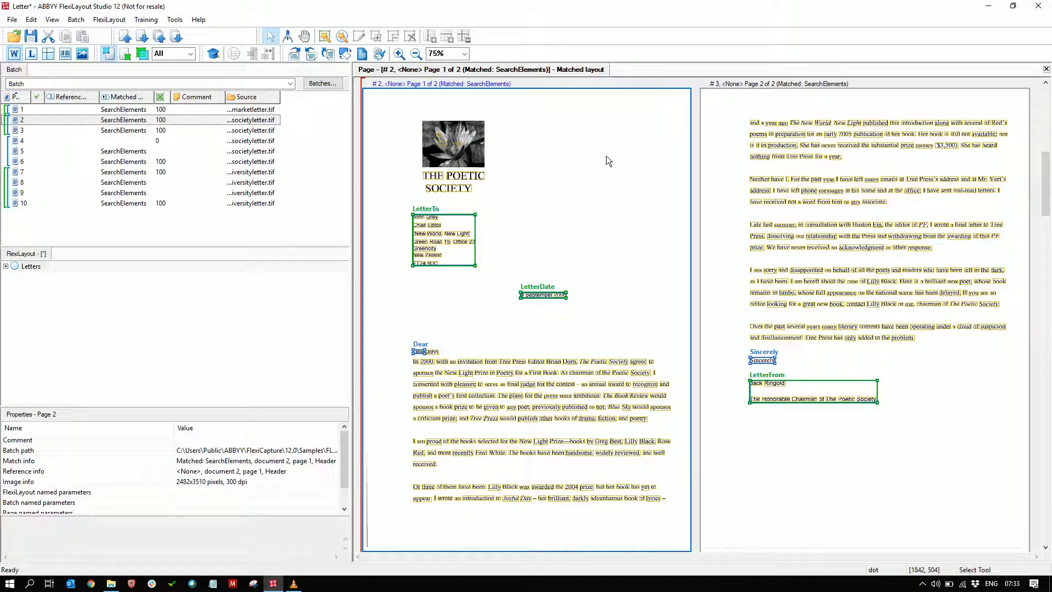
Select pages 2 and 3 of the batch and match them against the FlexiLayout.
click(15, 121)
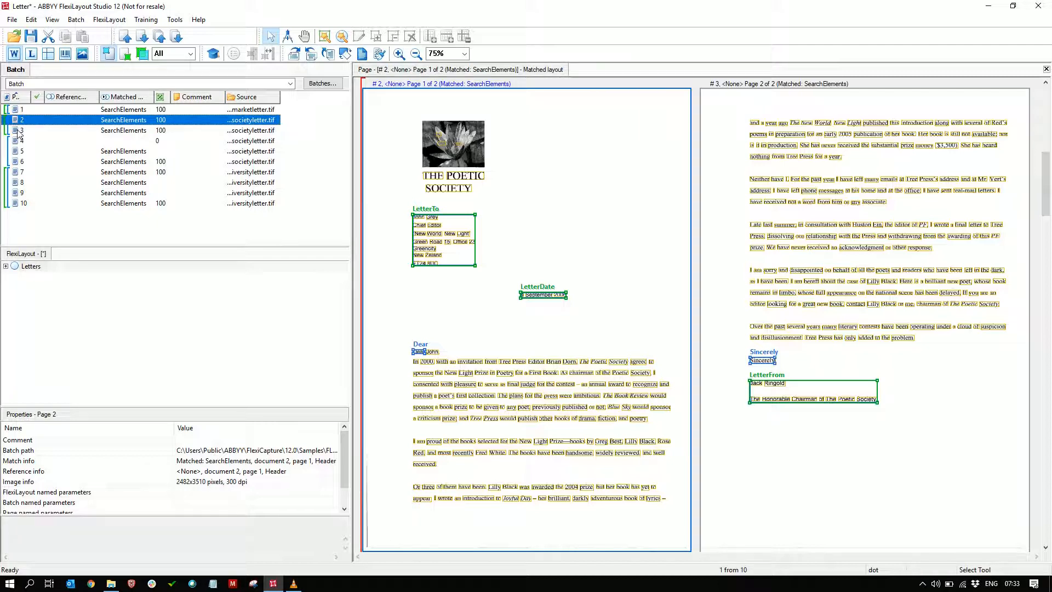
shift+click(19, 132)
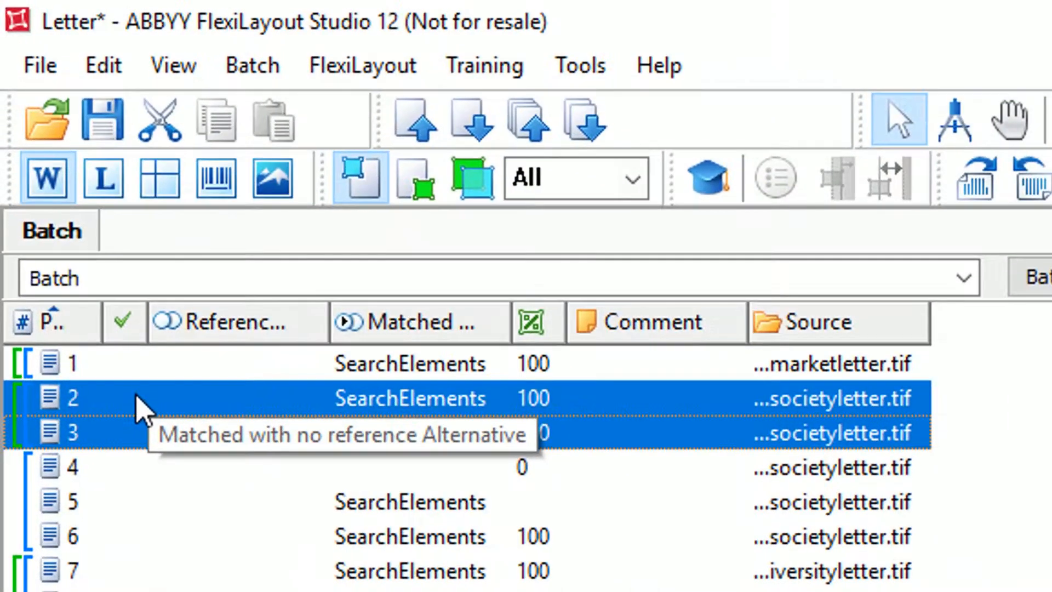
right_click(83, 240)
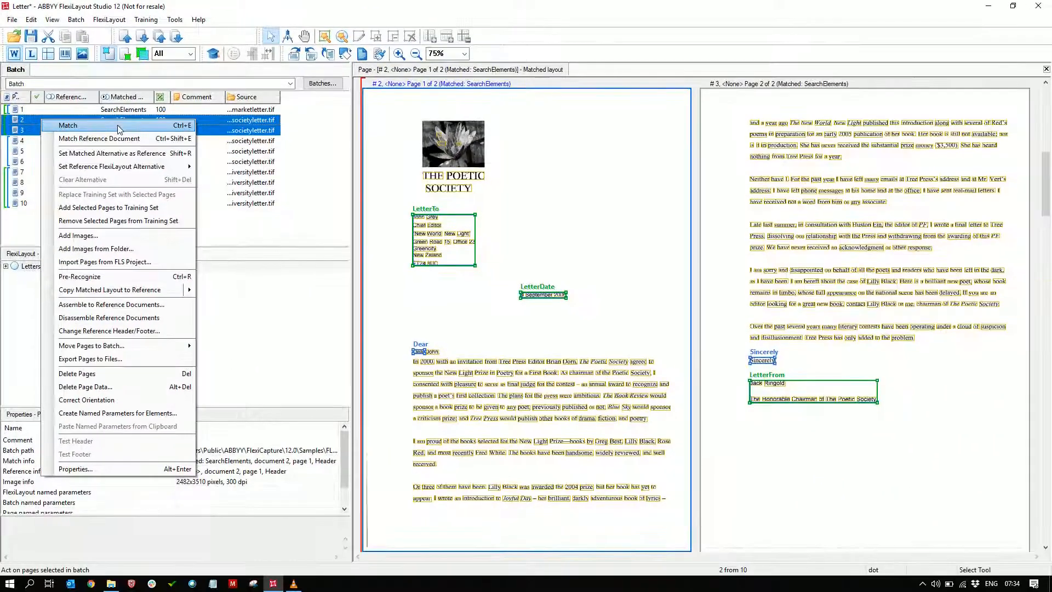
click(391, 418)
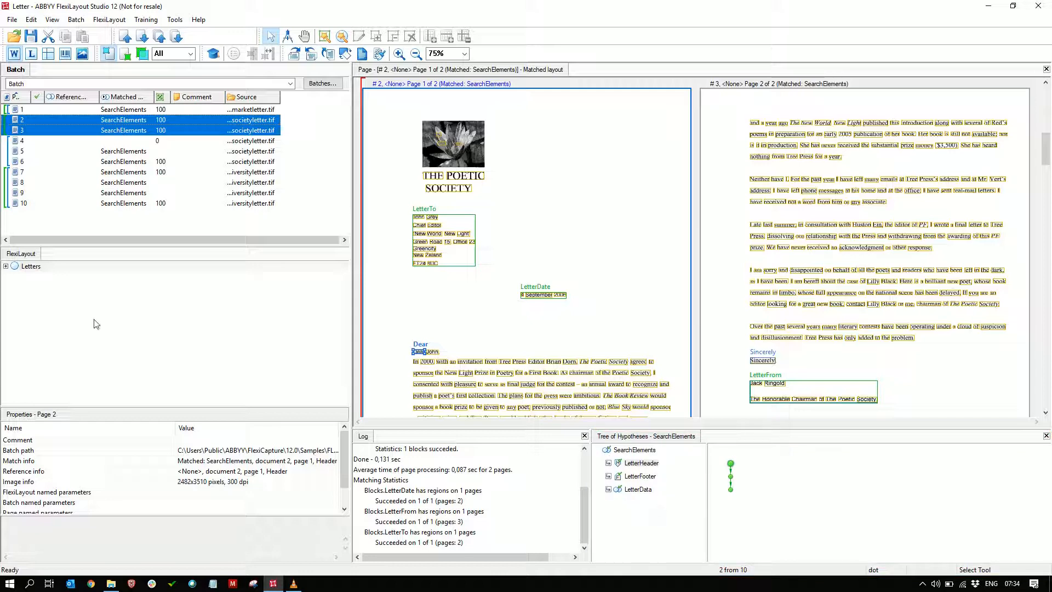
Expand SearchElements in the Letters layout and examine the LetterFooter and LetterData hypotheses on the matched pages.
click(6, 266)
click(5, 266)
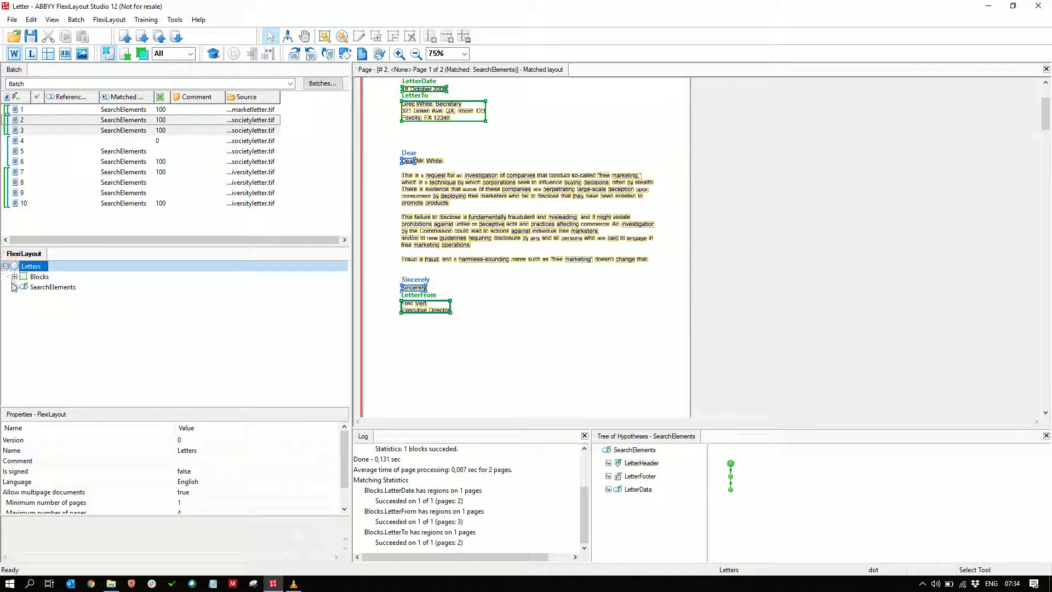
click(15, 287)
click(652, 530)
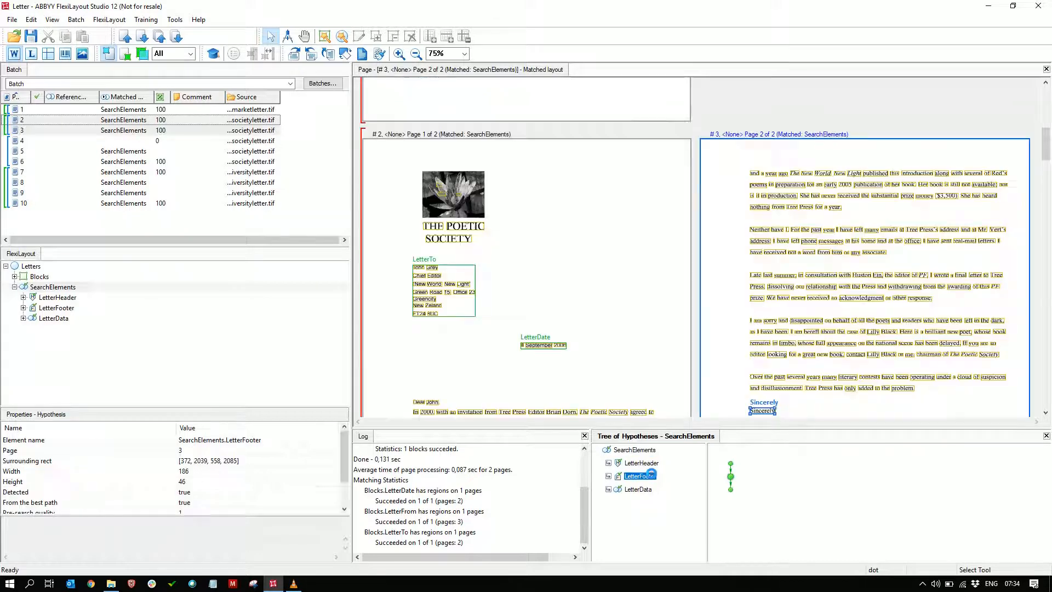
click(644, 489)
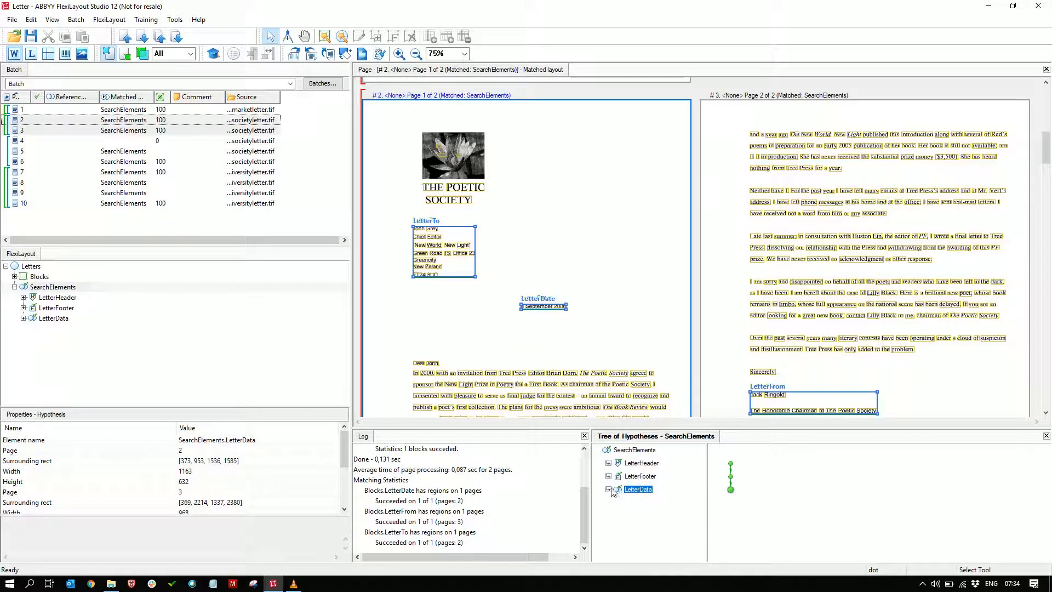
Expand LetterData in the layout and in the hypotheses tree, and examine the hypotheses of LetterDate, LetterTo and LetterFrom.
click(23, 318)
click(608, 489)
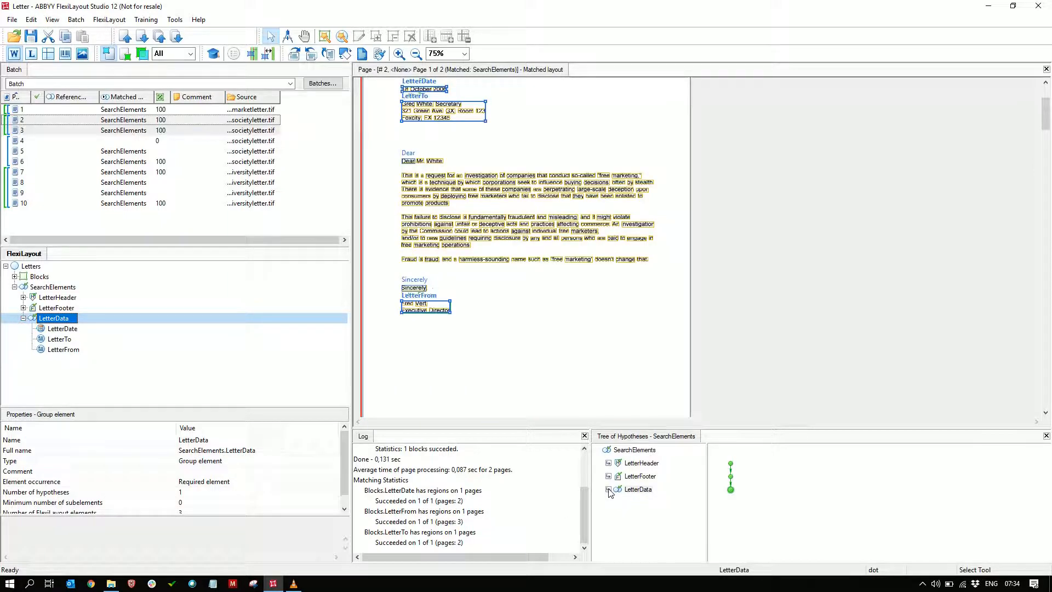
click(635, 475)
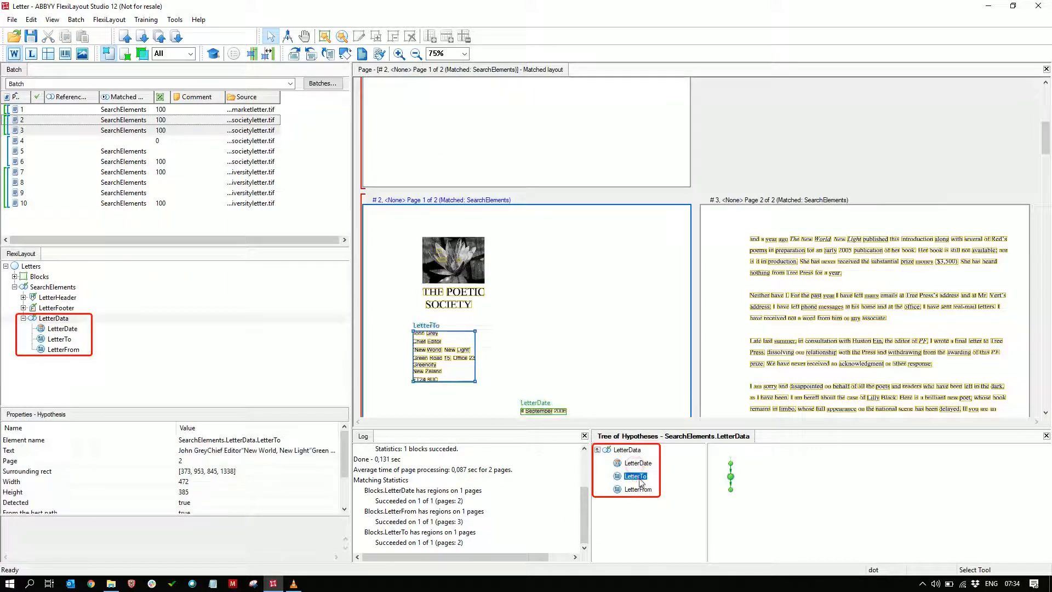
click(638, 489)
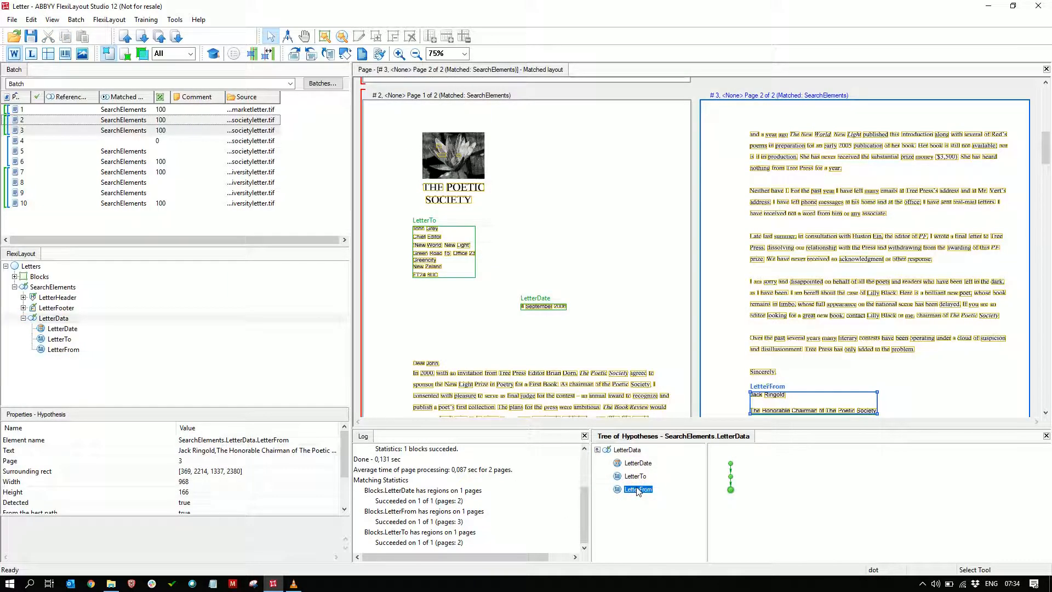
click(730, 464)
click(731, 476)
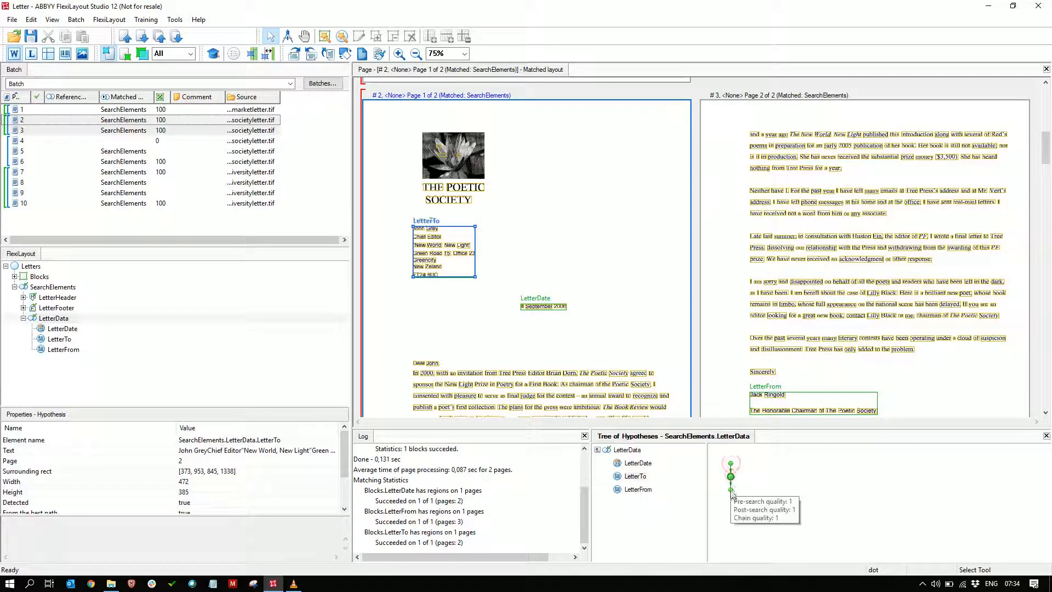
click(730, 490)
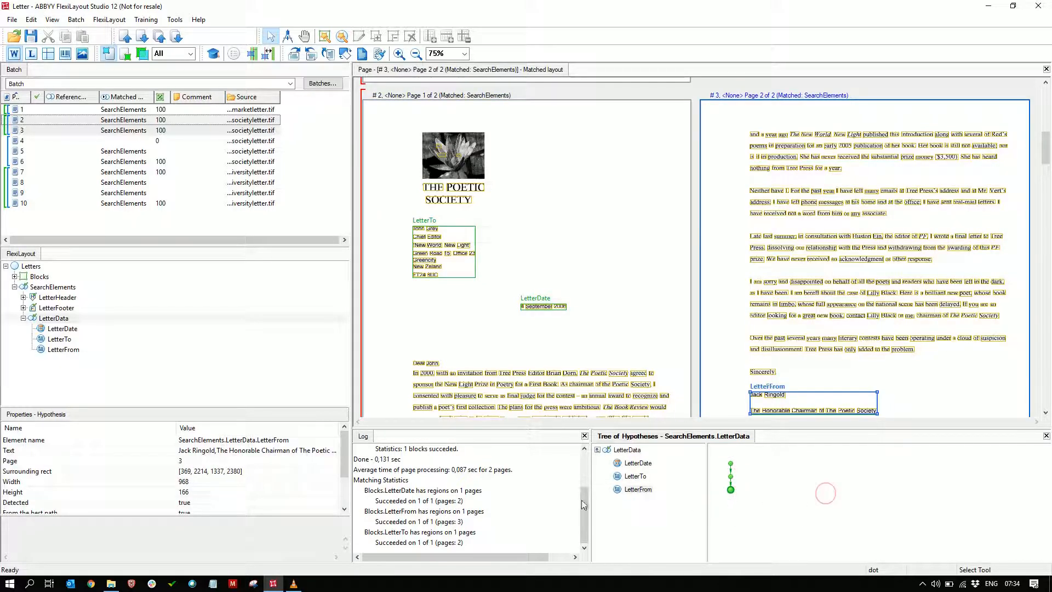
Widen the matching log and review its statistics for the matched pages.
drag(592, 490, 655, 490)
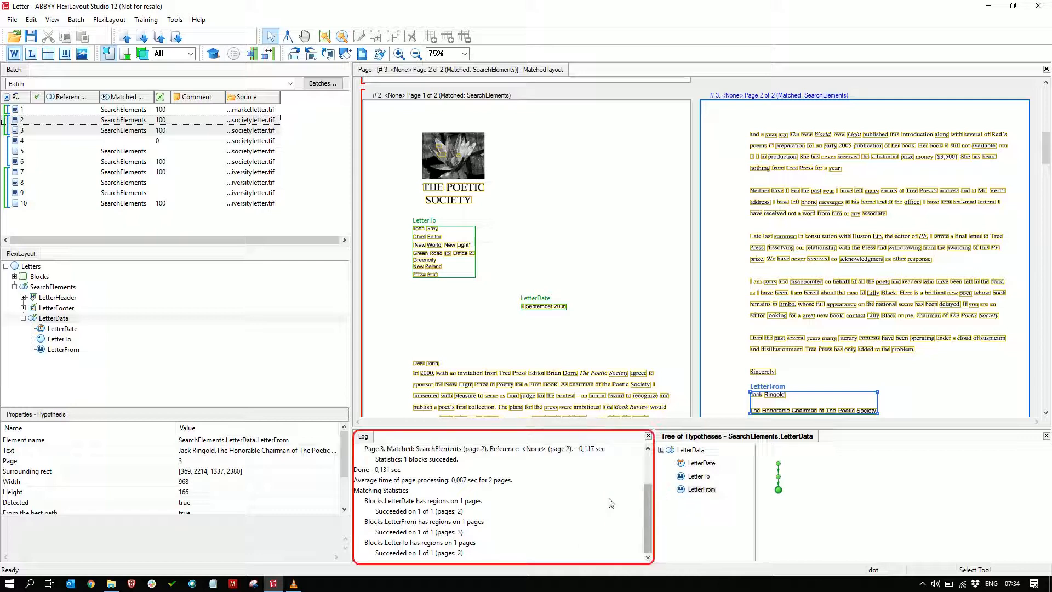
scroll(567, 510, down, 2)
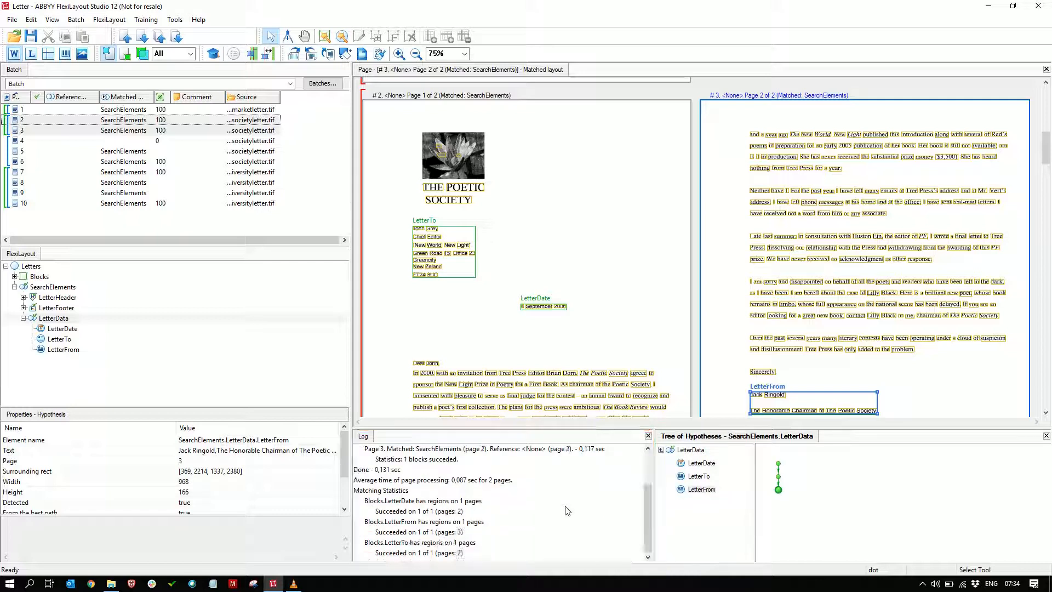